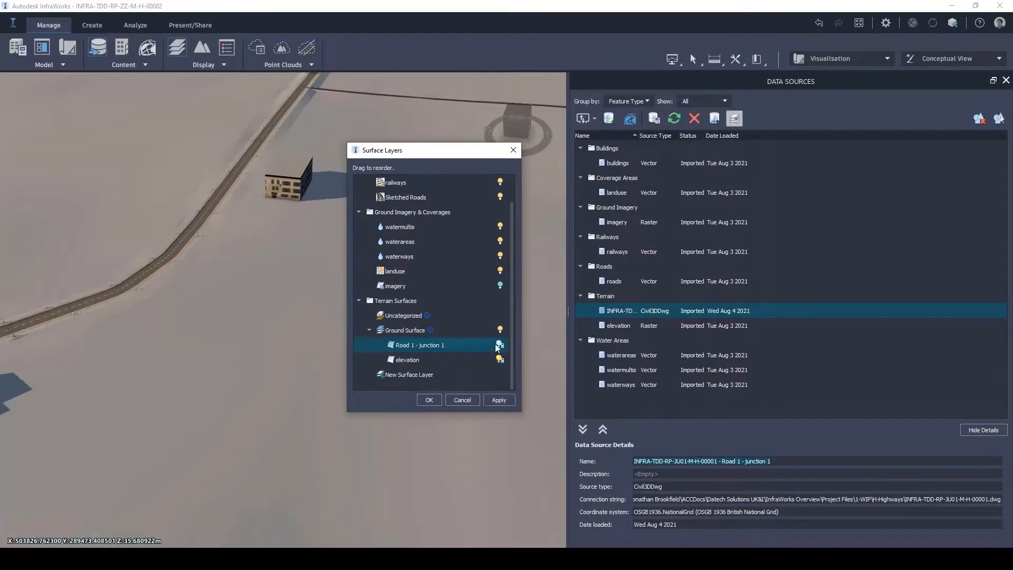
Apply the surface layer settings with Road 1 - junction 1 under Ground Surface and close the dialog.
click(497, 400)
mouse_move(436, 362)
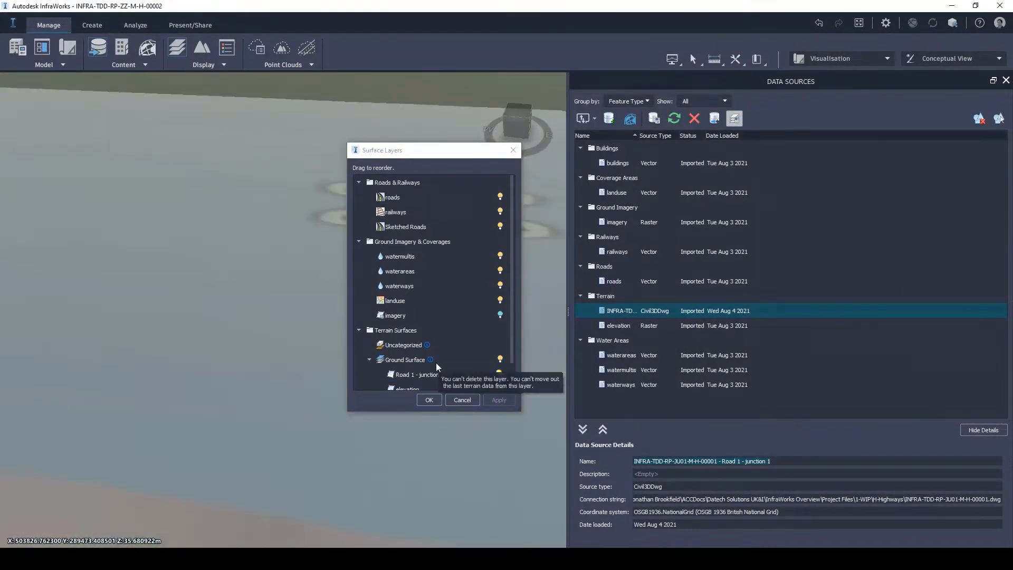
click(429, 400)
Add the Civil 3D drawing INFRA-TDD-RP-CR01-M-H-00001.dwg as a data source, including only its Road 1 - crossing 1 surface.
drag(317, 297, 393, 315)
click(583, 119)
click(648, 170)
click(401, 88)
click(417, 230)
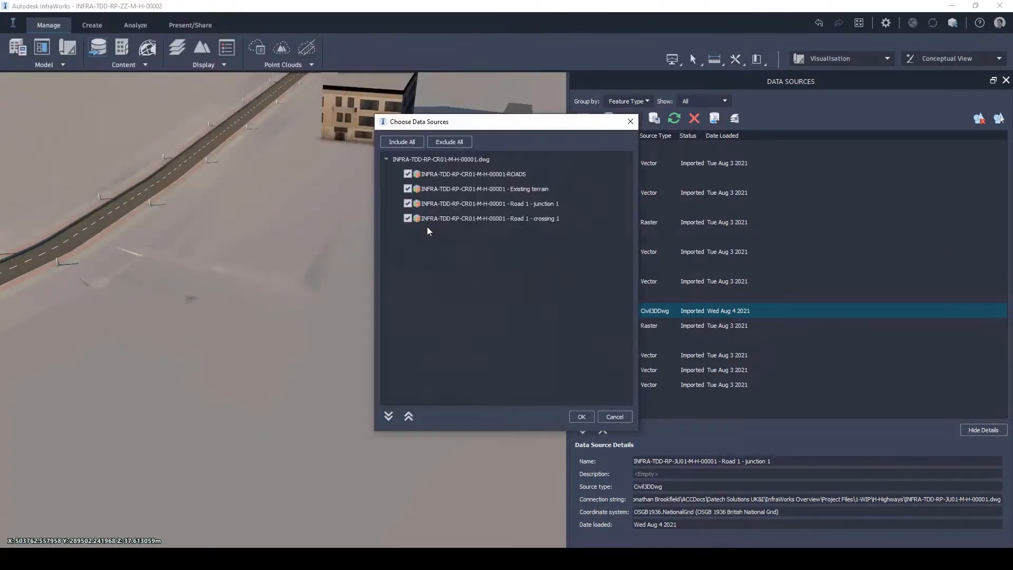
click(408, 174)
click(408, 189)
click(408, 204)
click(581, 416)
Configure the new Road 1 - crossing 1 terrain source with its surface included for import and refresh it into the model.
right_click(639, 315)
click(692, 323)
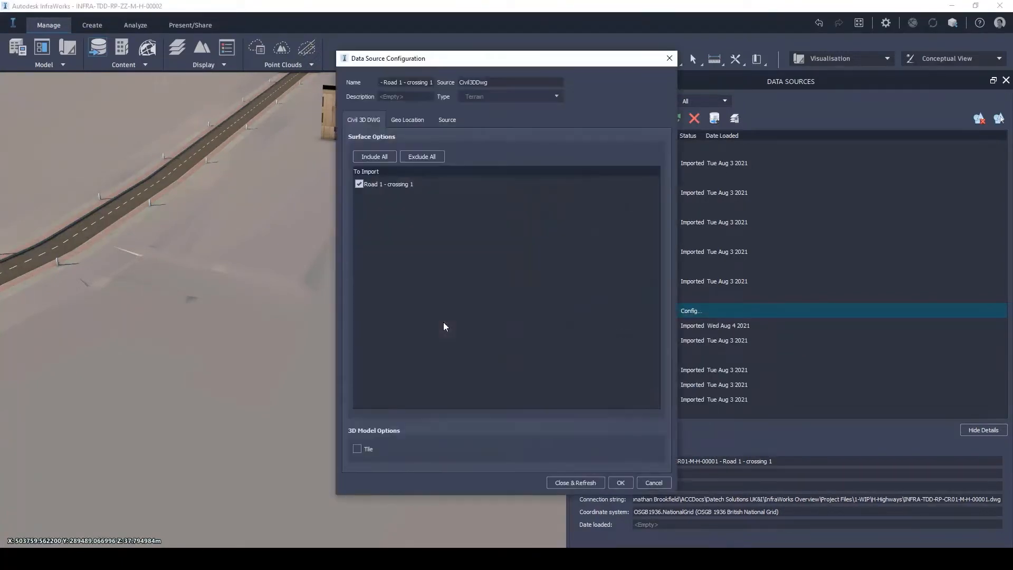
click(568, 482)
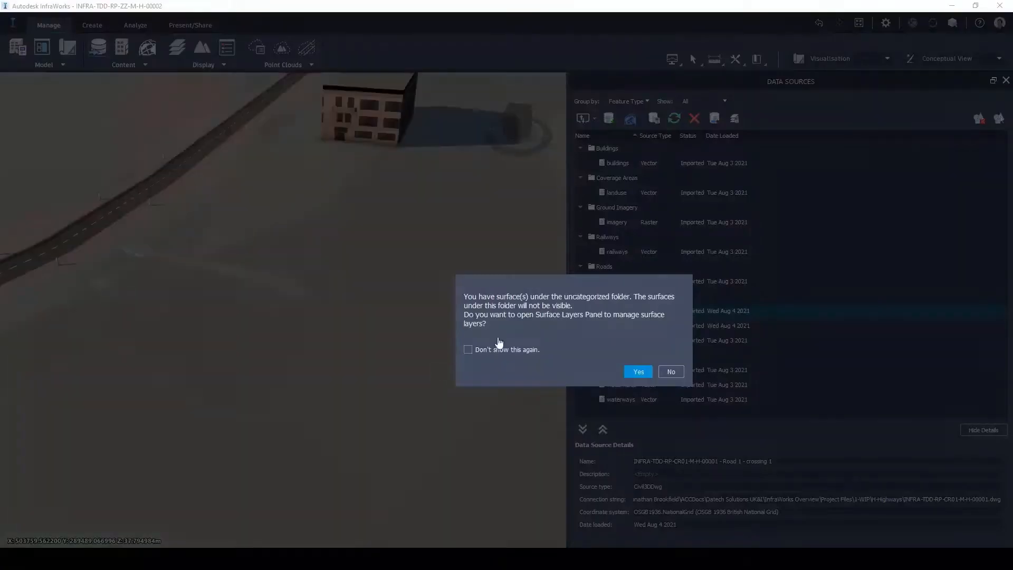
Open the surface layers, move Road 1 - crossing 1 from Uncategorized into Ground Surface and apply the change.
click(638, 372)
scroll(425, 296, down, 3)
drag(426, 319, 472, 344)
click(499, 400)
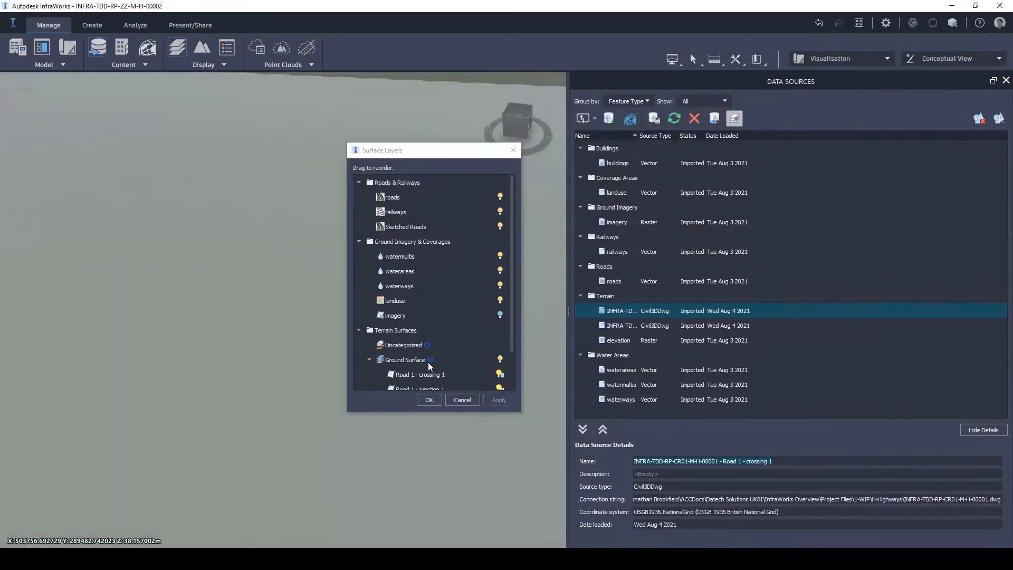
click(429, 399)
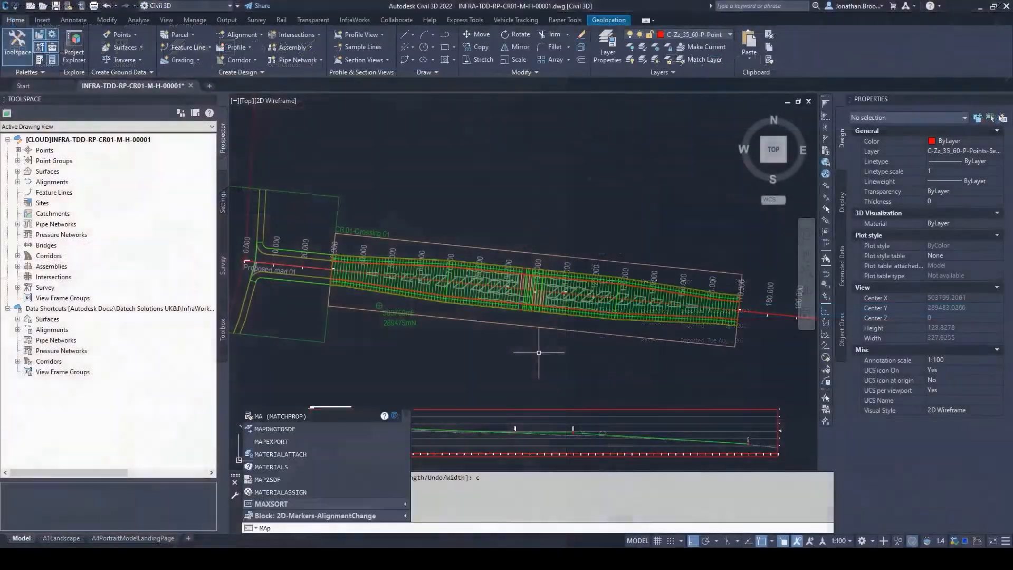
In Civil 3D, run MAPEXPORT and save an ESRI Shapefile in the H-Highways folder under a name beginning INFRA-TDD-RP-CR01.
text(MAPEXPort)
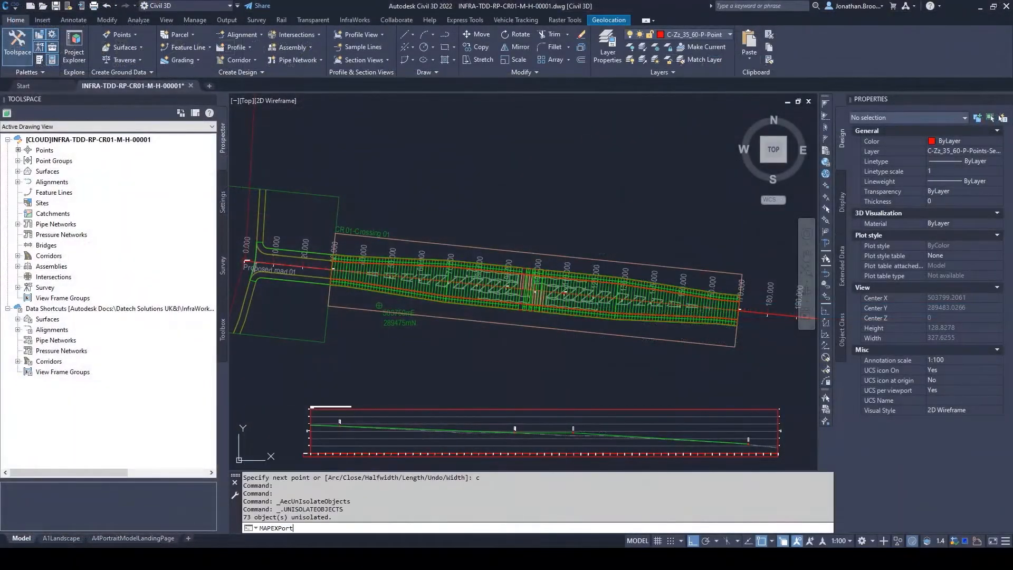
key(Return)
click(509, 201)
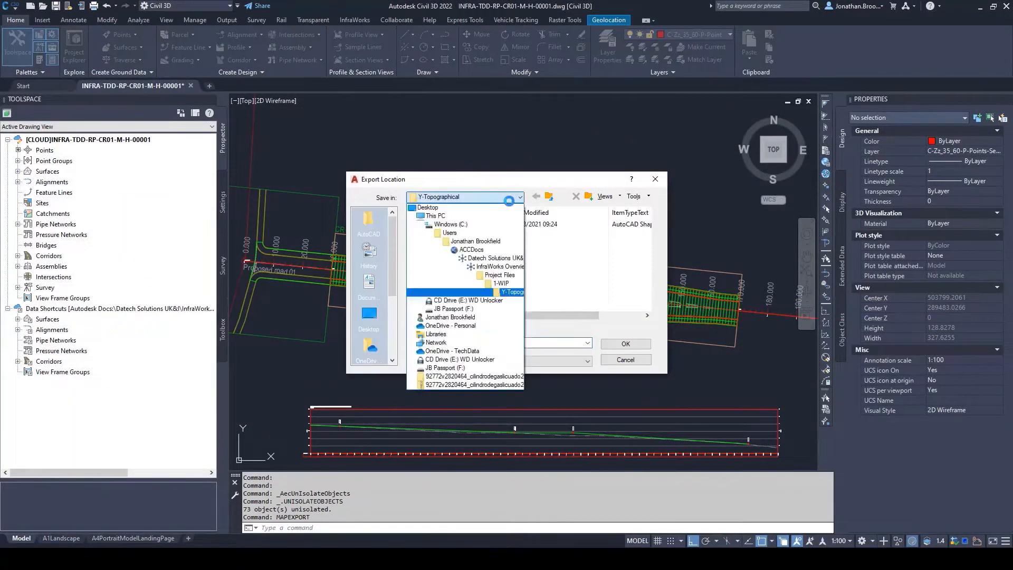
click(496, 279)
double_click(446, 236)
click(472, 342)
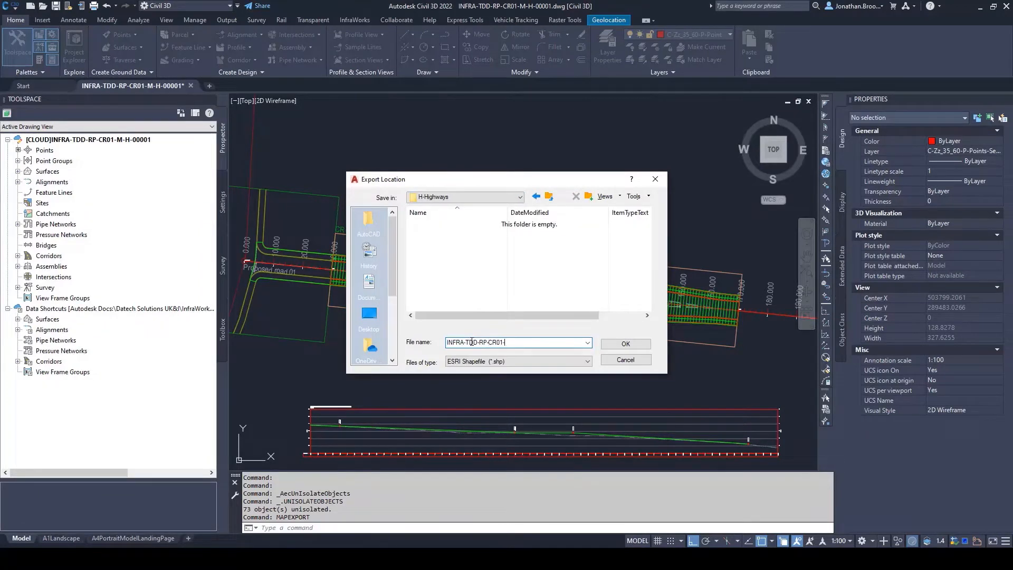
click(626, 344)
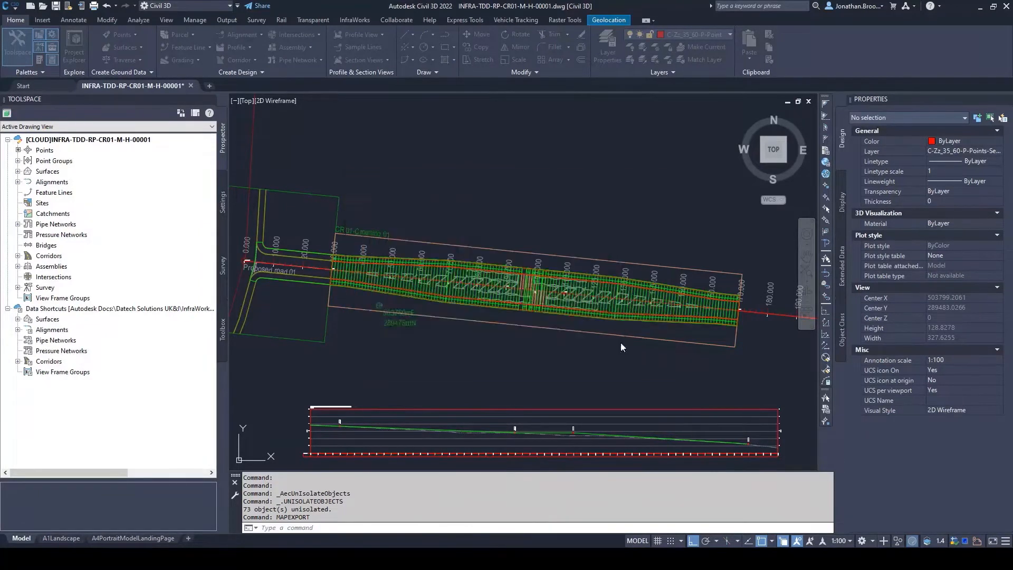
Set the shapefile's object type, manually select the outline at the crossing's CR01.04 end and complete the export.
click(455, 153)
click(459, 191)
click(513, 190)
scroll(741, 318, up, 12)
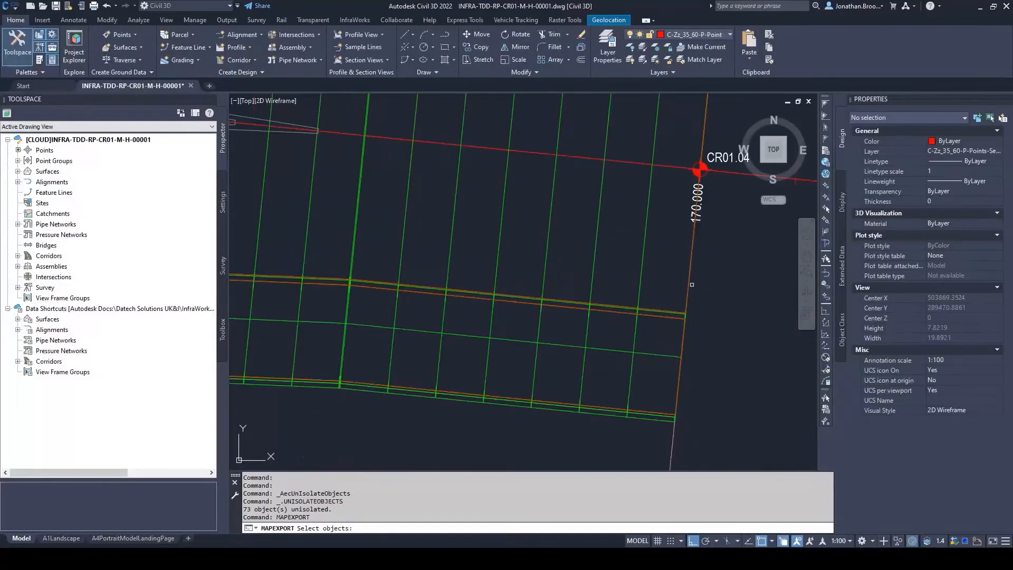
click(691, 291)
scroll(706, 308, down, 12)
key(Return)
click(366, 126)
click(390, 126)
click(443, 402)
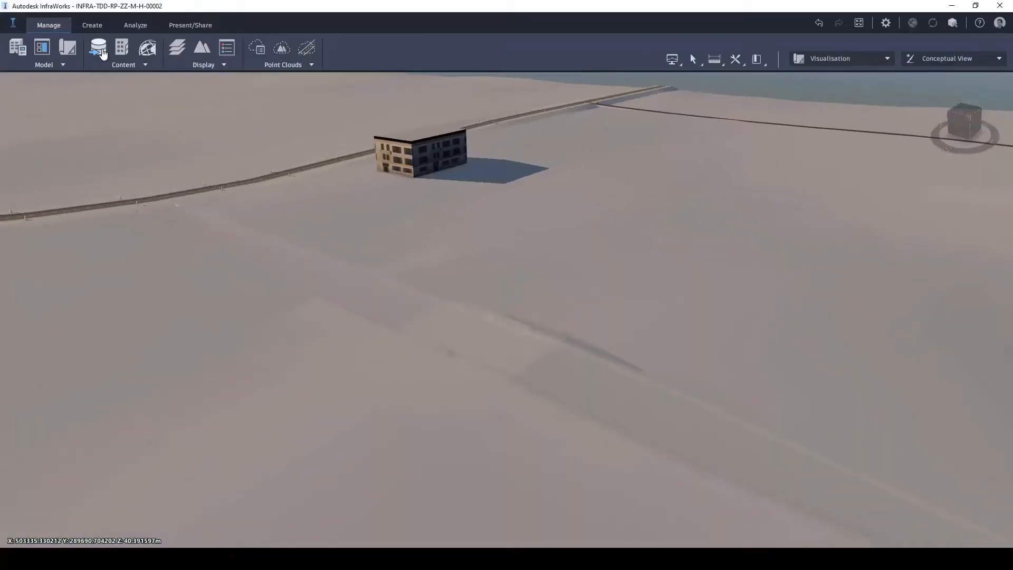
In InfraWorks, add the shapefile INFRA-TDD-RP-CR01-M-H-00004.shp as an SHP data source.
click(98, 48)
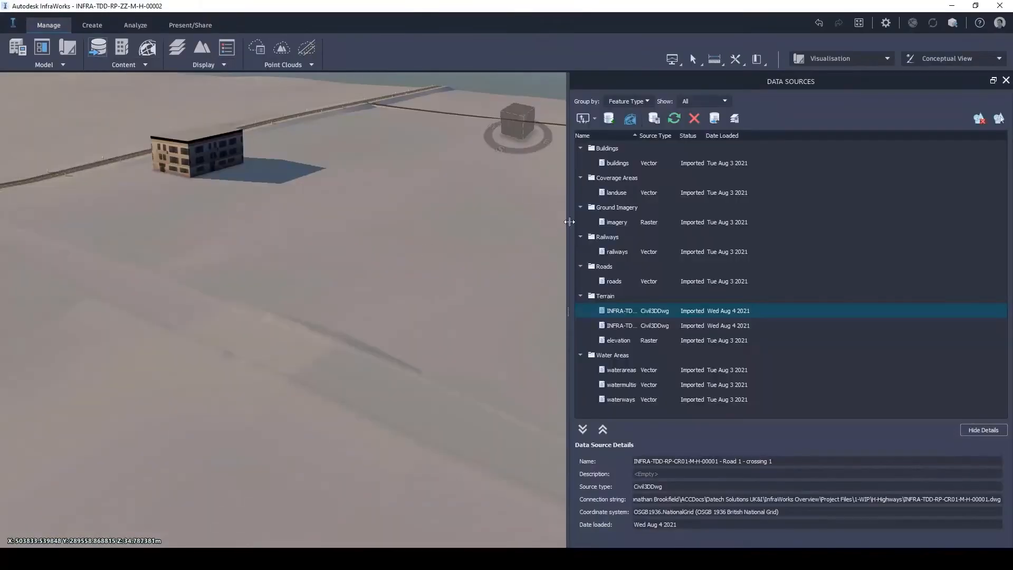
click(594, 119)
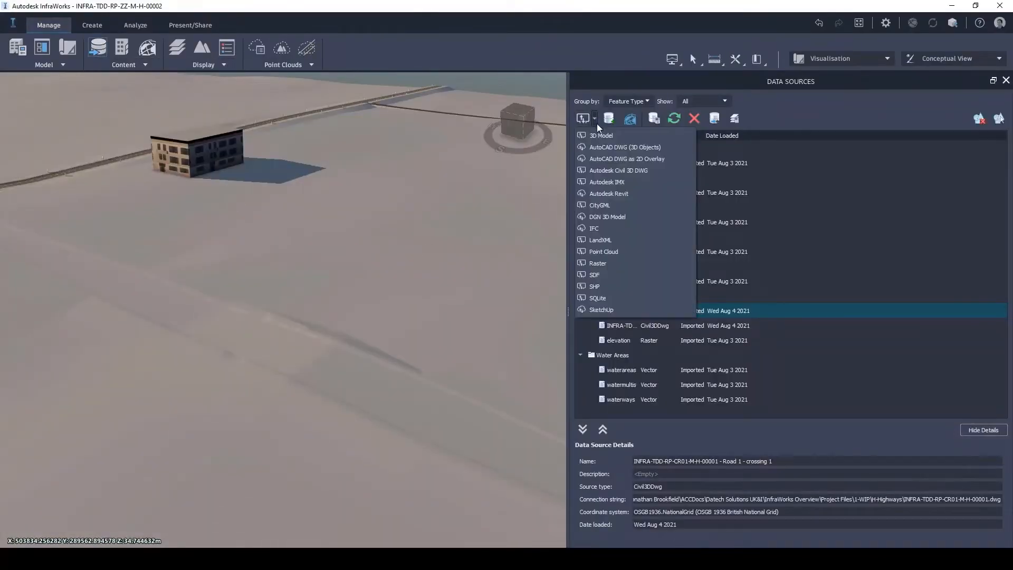
click(623, 286)
click(306, 89)
click(416, 230)
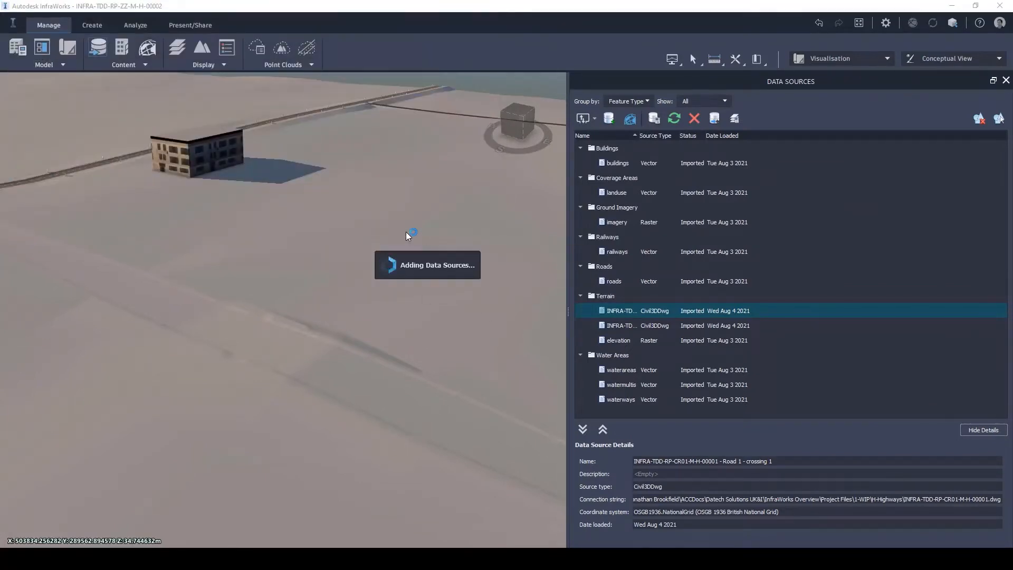
Open the configuration of the INFRA-TDD-RP-CR01-M-H-00004 source and set its type to Coverage Areas.
right_click(634, 164)
click(663, 173)
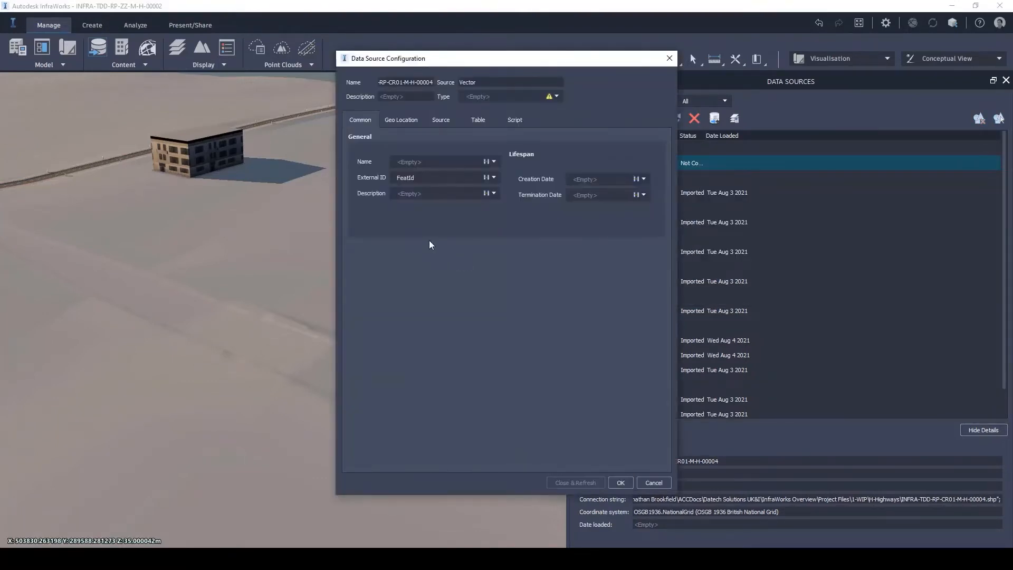
click(556, 96)
click(509, 124)
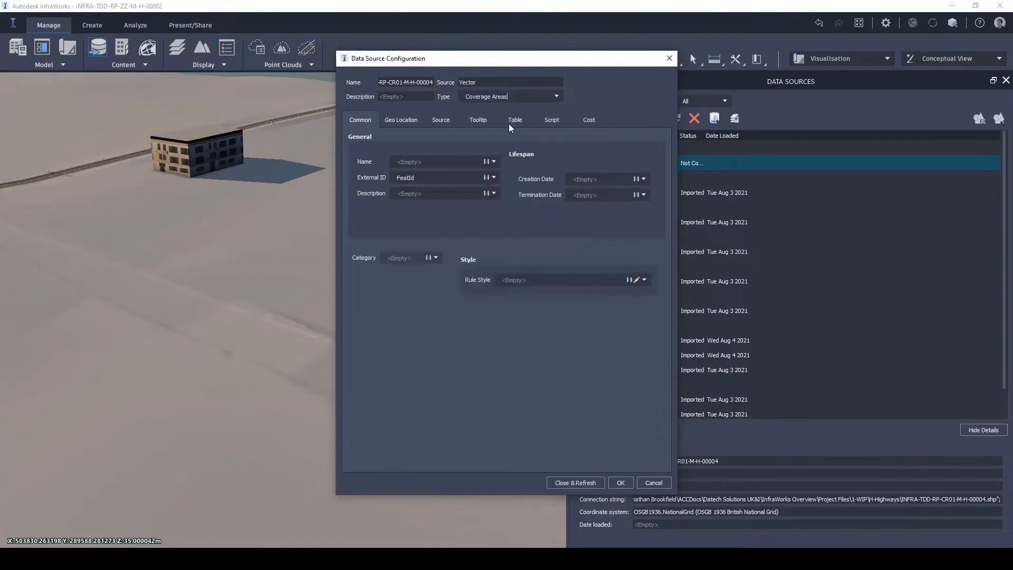
Assign the Parking Area material Med Grey Asphalt as the 00004 source's rule style and refresh it into the model.
click(636, 279)
click(351, 228)
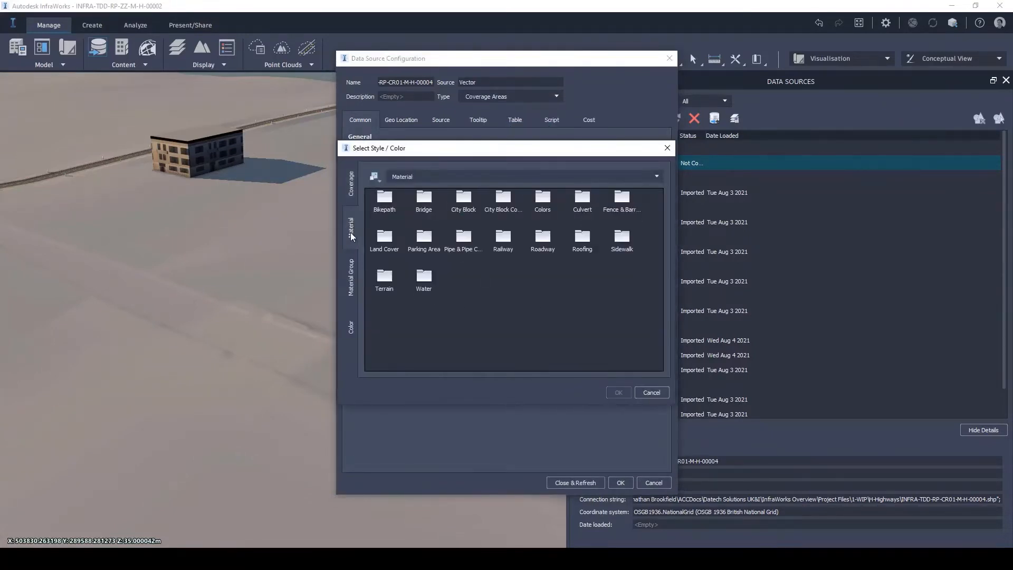
double_click(388, 275)
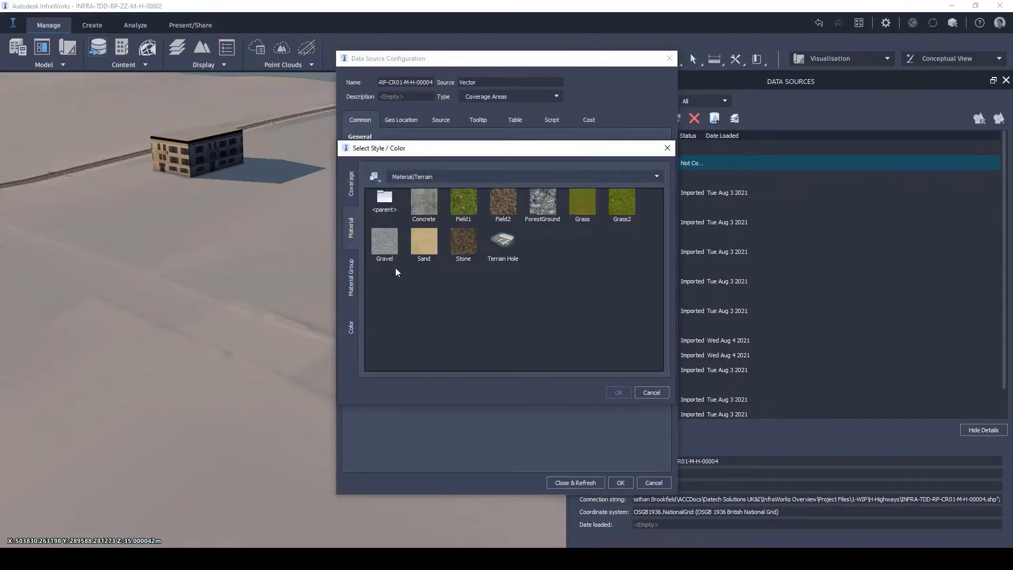
double_click(385, 201)
double_click(425, 235)
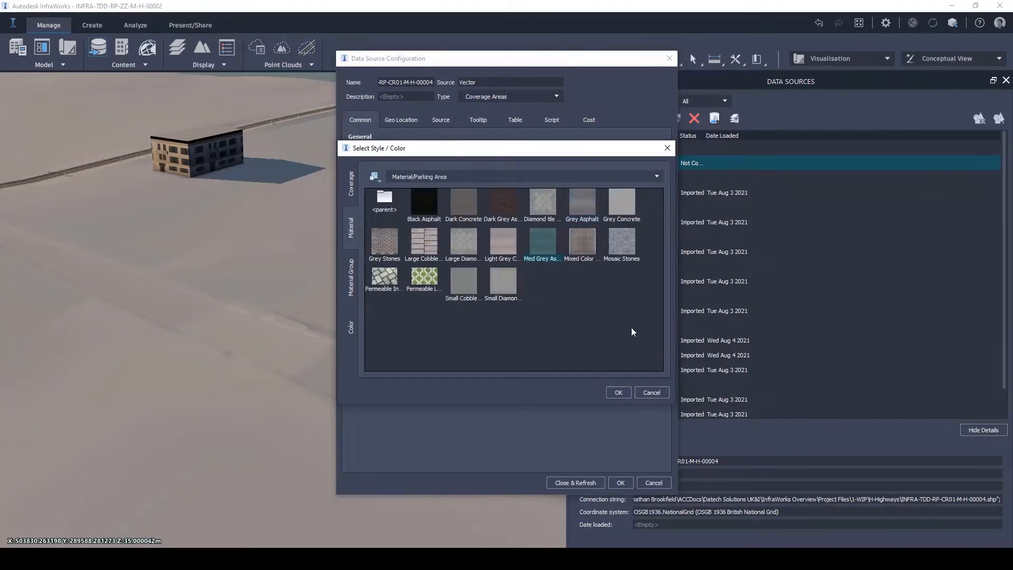
click(618, 393)
click(575, 483)
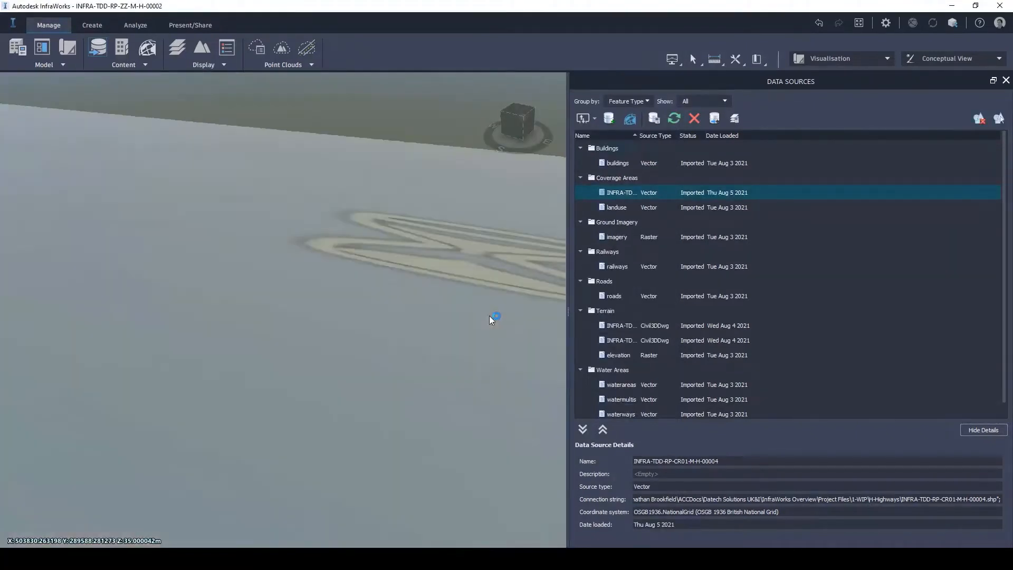
Add the shapefile INFRA-TDD-RP-CR01-M-H-00005.shp as another SHP data source.
scroll(429, 330, down, 3)
drag(350, 341, 295, 374)
click(594, 118)
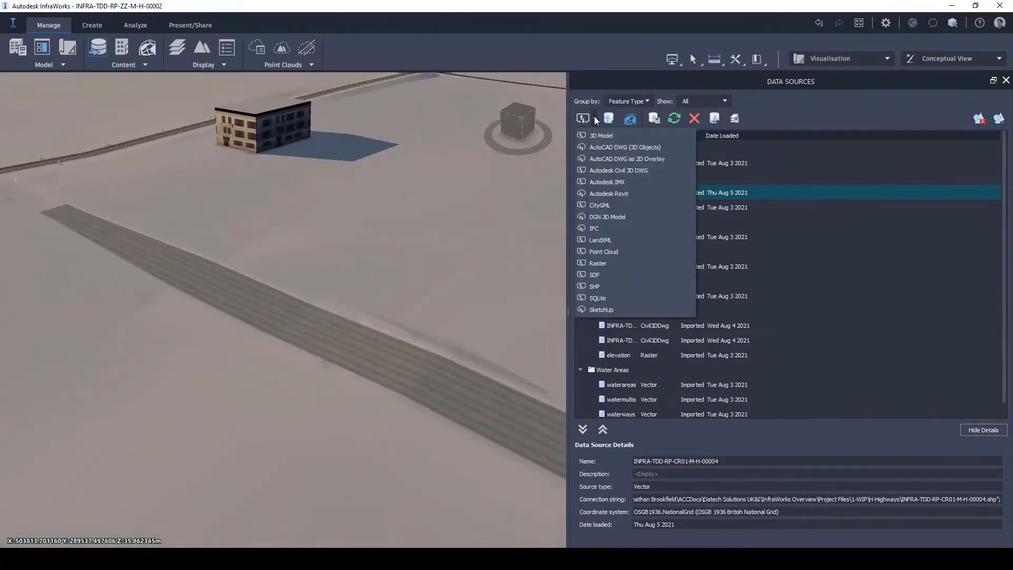
click(612, 285)
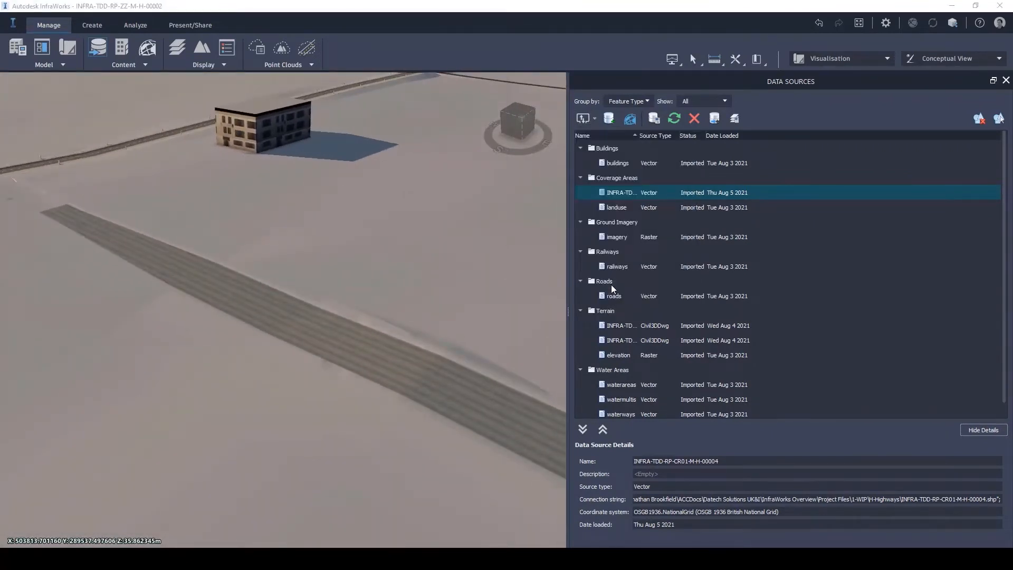
click(334, 99)
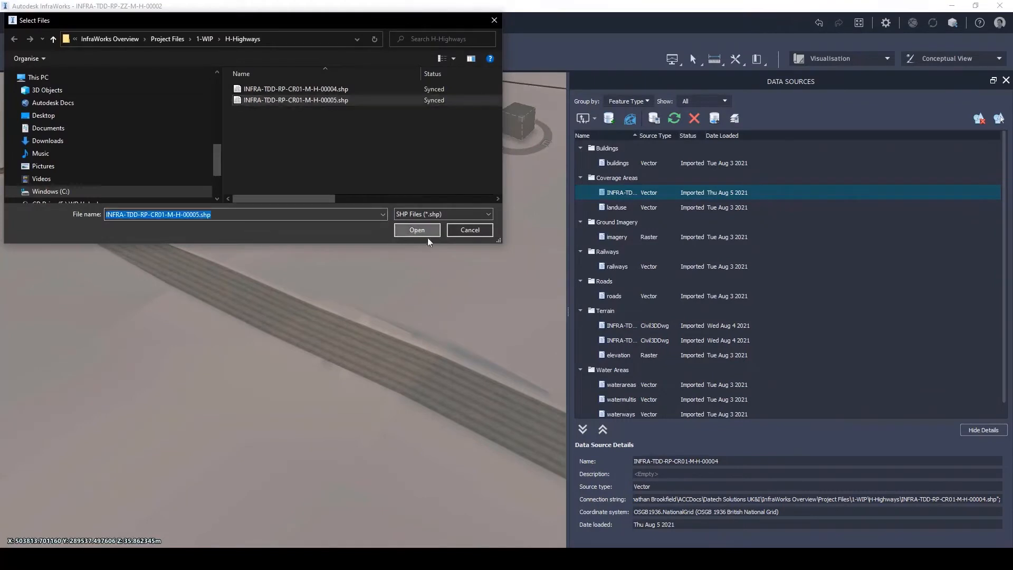
click(416, 230)
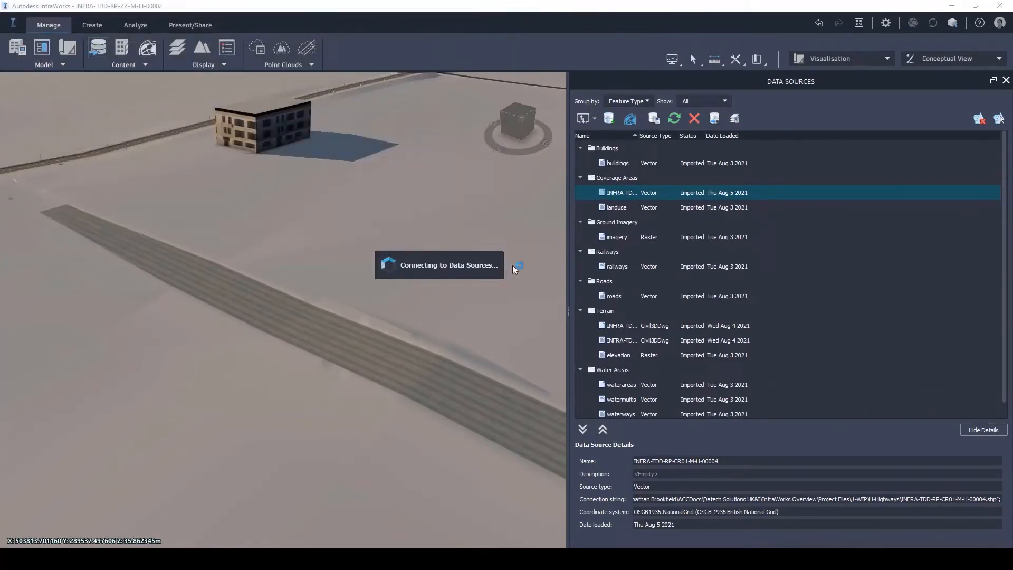
Open the configuration of the INFRA-TDD-RP-CR01-M-H-00005 source and set its type to Coverage Areas.
right_click(647, 165)
click(652, 173)
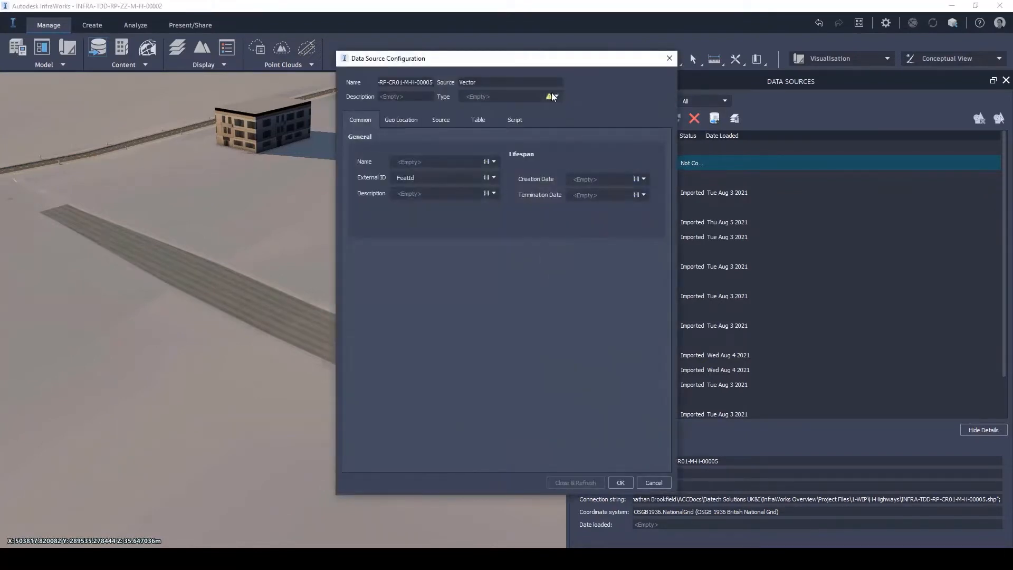
click(556, 96)
click(508, 127)
Set the 00005 source's rule style to Material/Parking Area/Med Grey Asphalt and refresh it into the model.
click(613, 284)
click(352, 232)
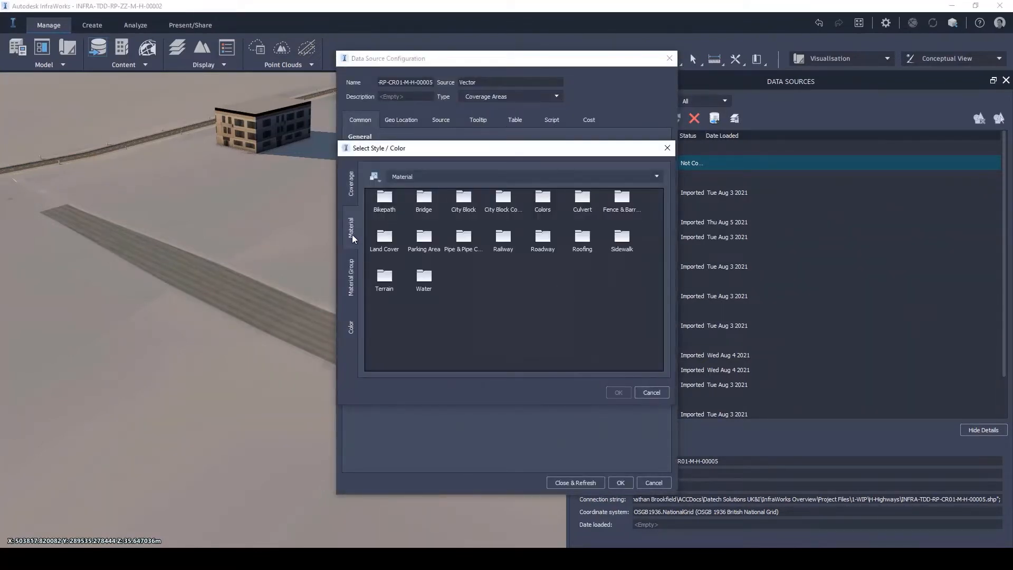
double_click(423, 237)
click(615, 391)
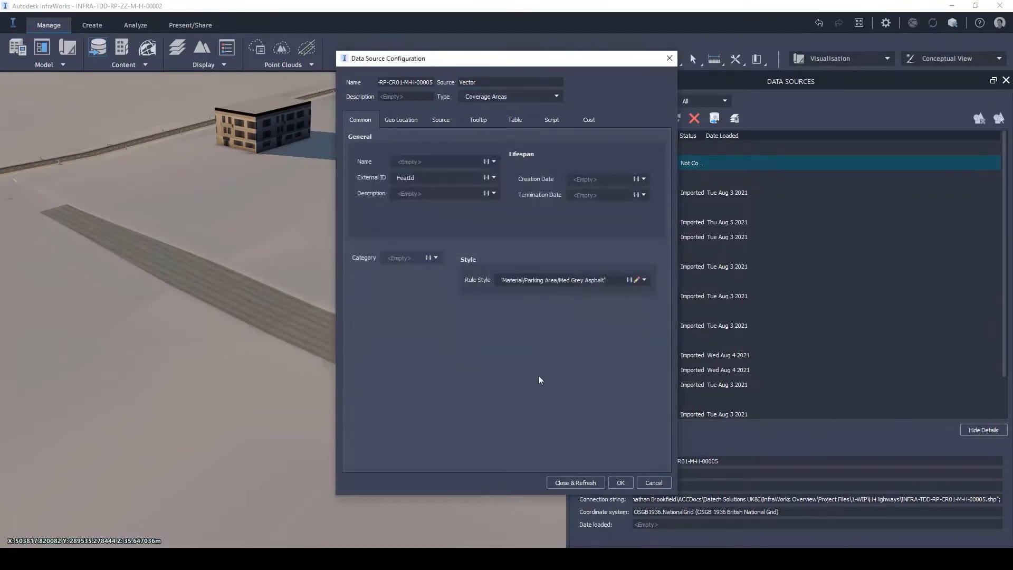
click(580, 482)
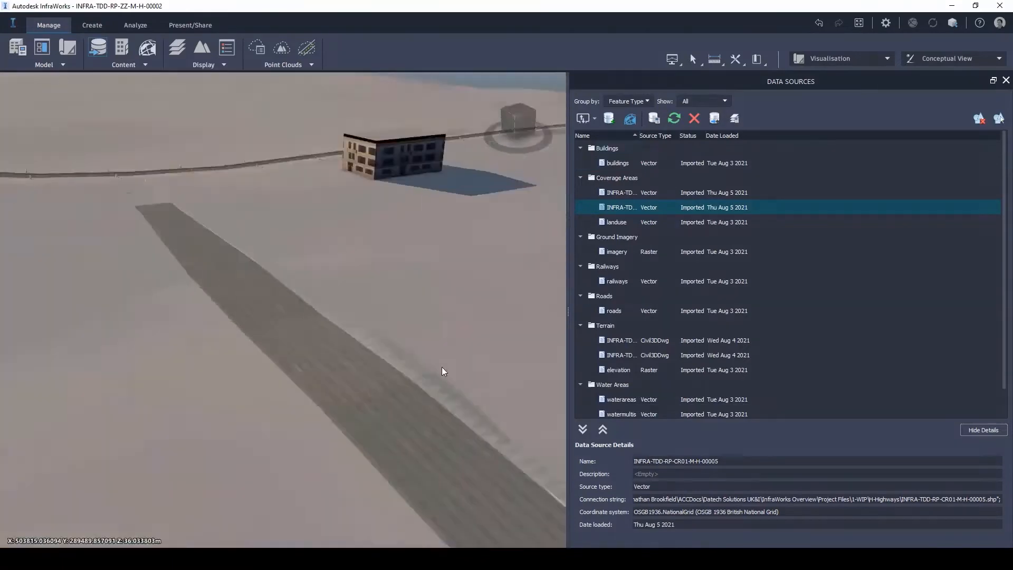
Reopen the 00005 coverage's rule style, confirm a Parking Area material for it and refresh the source.
shift+middle_drag(470, 318, 419, 316)
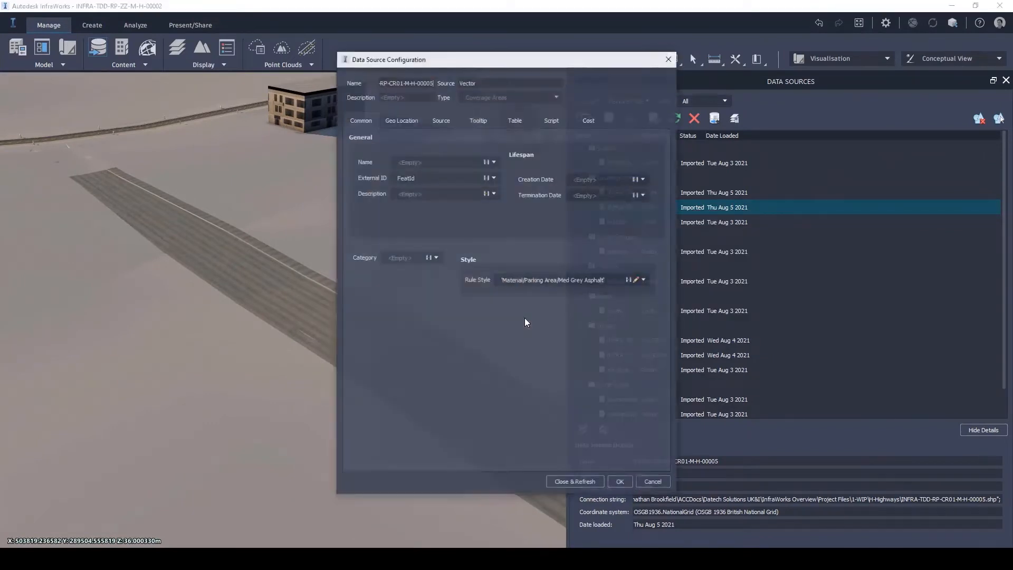
click(636, 280)
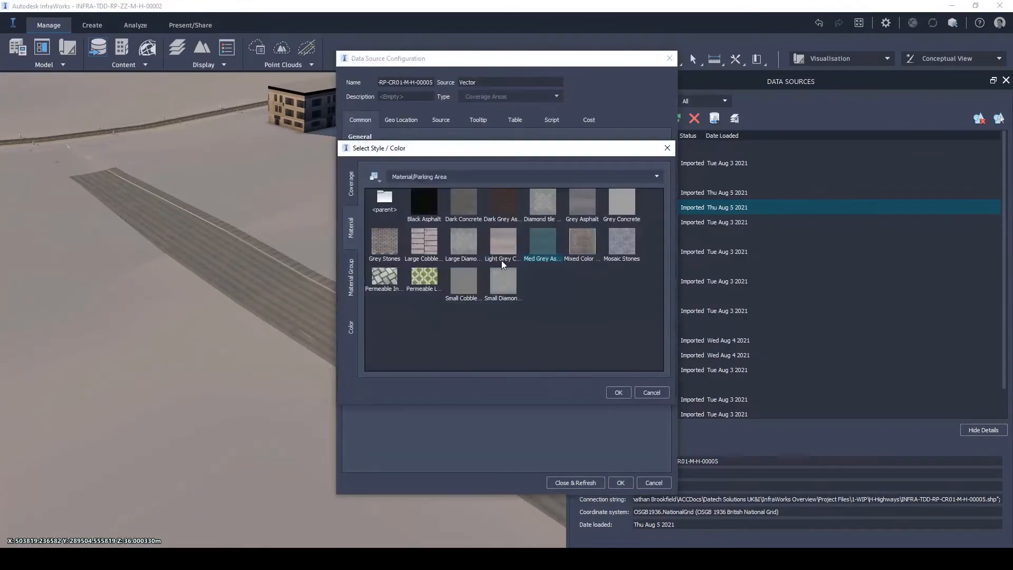
click(626, 392)
click(580, 482)
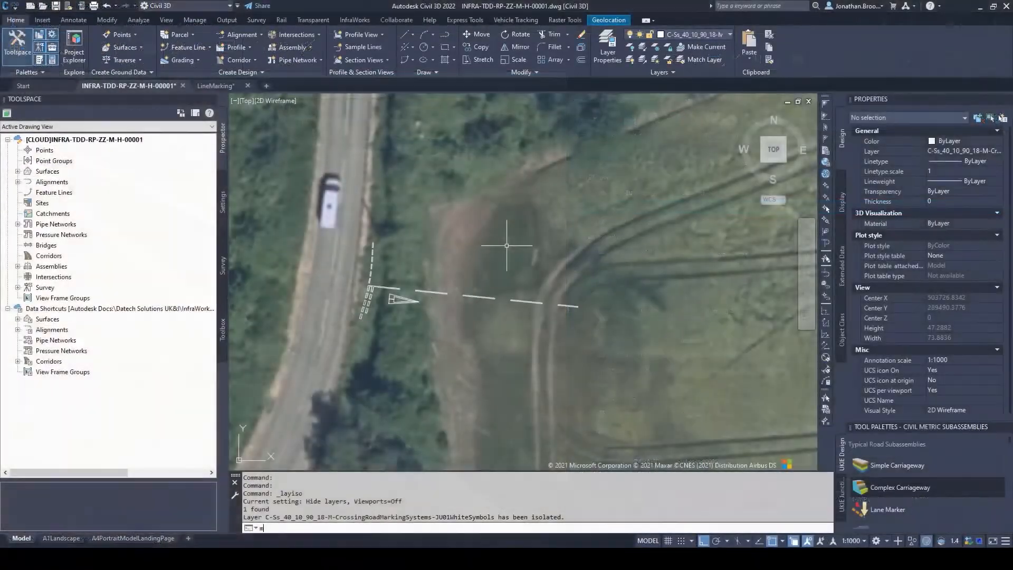
Start MAPDWGTOSDF and name the SDF export INFRA-TDD-RP-JU01-M-H-00006 in the H-Highways folder.
text(MAPDWGTOSDF)
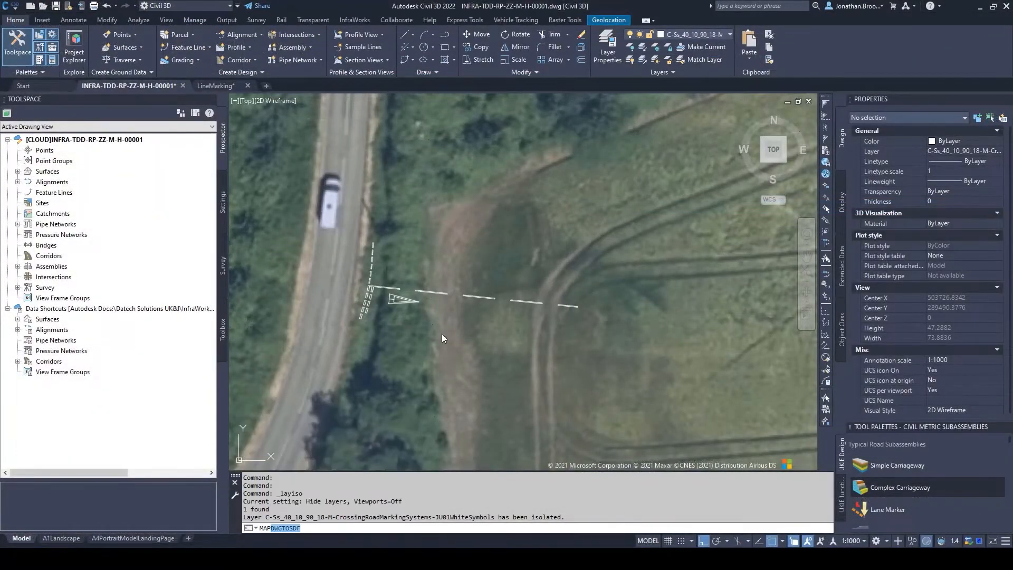
key(Return)
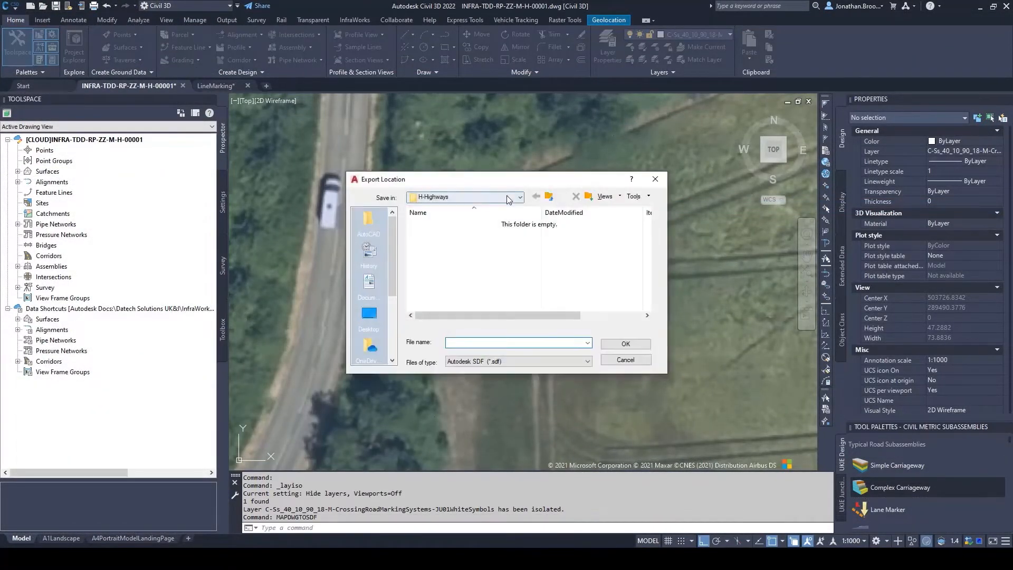
click(508, 198)
click(509, 292)
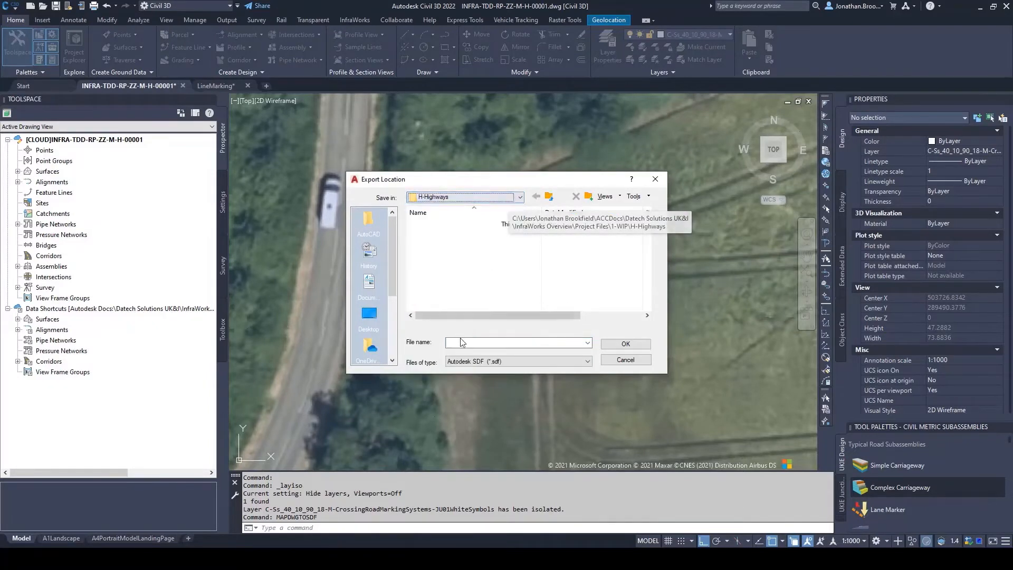
click(471, 341)
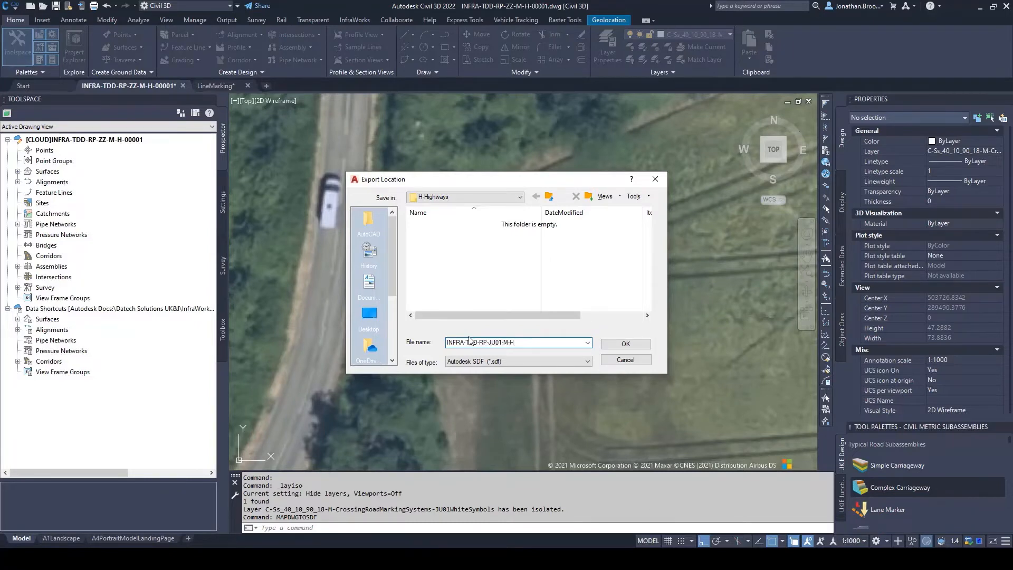
click(610, 343)
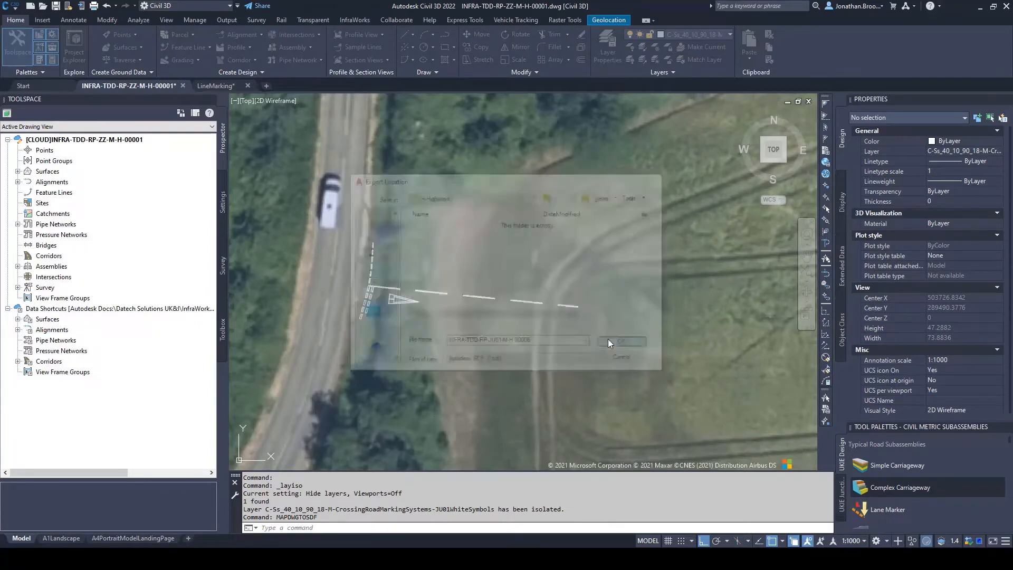
Manually select all the isolated junction road markings and export them to the SDF file.
click(513, 171)
click(338, 211)
click(483, 351)
key(Return)
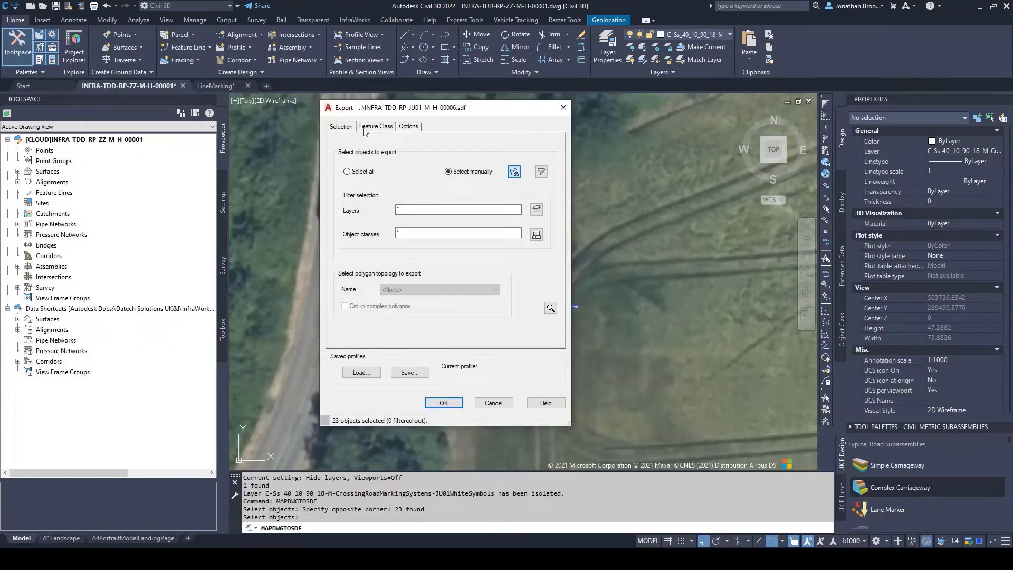
click(407, 127)
click(341, 127)
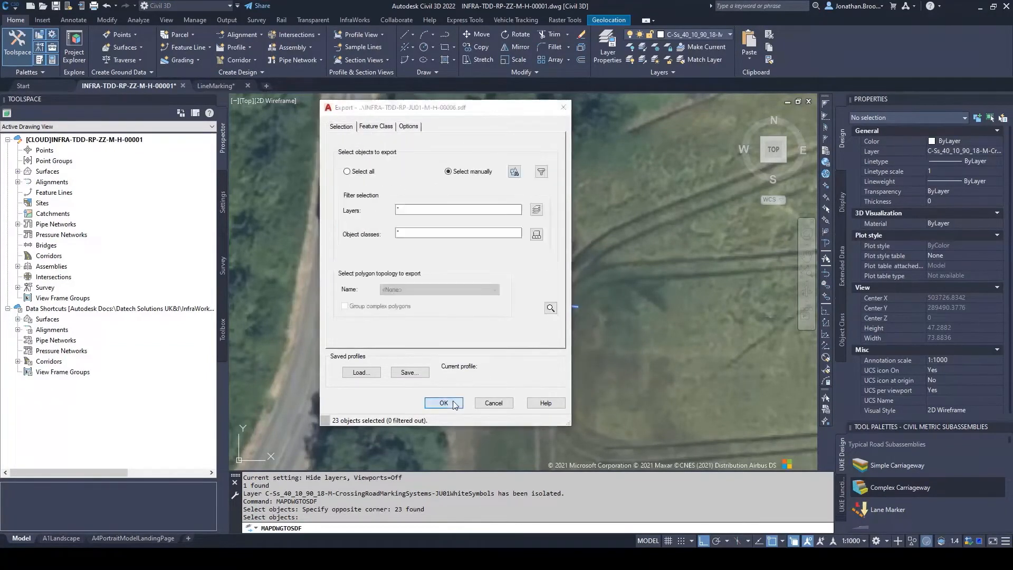
click(441, 402)
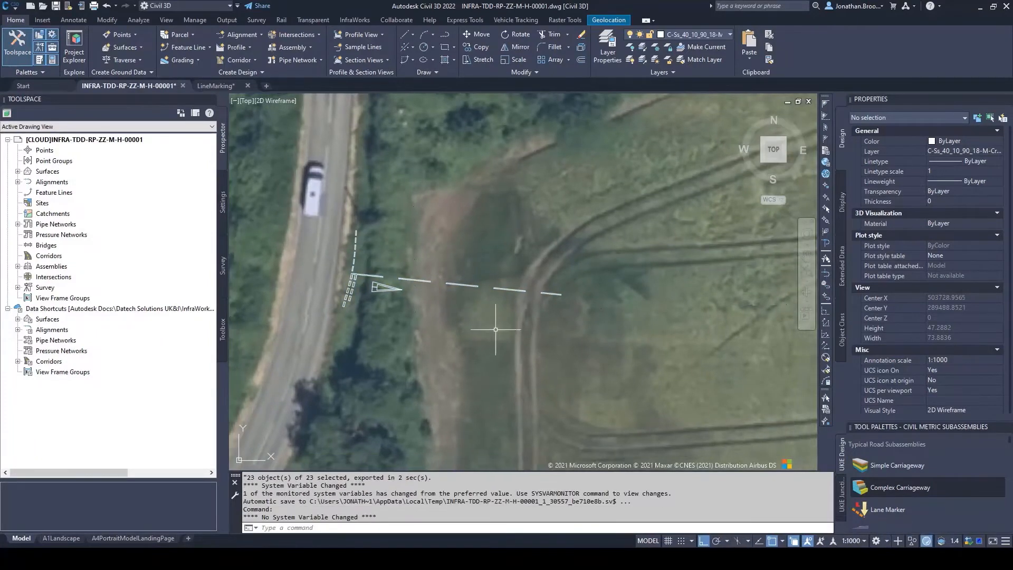
Restore the hidden layers and isolate the CrossingRoadMarkingSystems-CR01WhiteSymbols layer.
scroll(496, 317, up, 3)
scroll(493, 255, down, 2)
click(494, 255)
key(ctrl+shift+i)
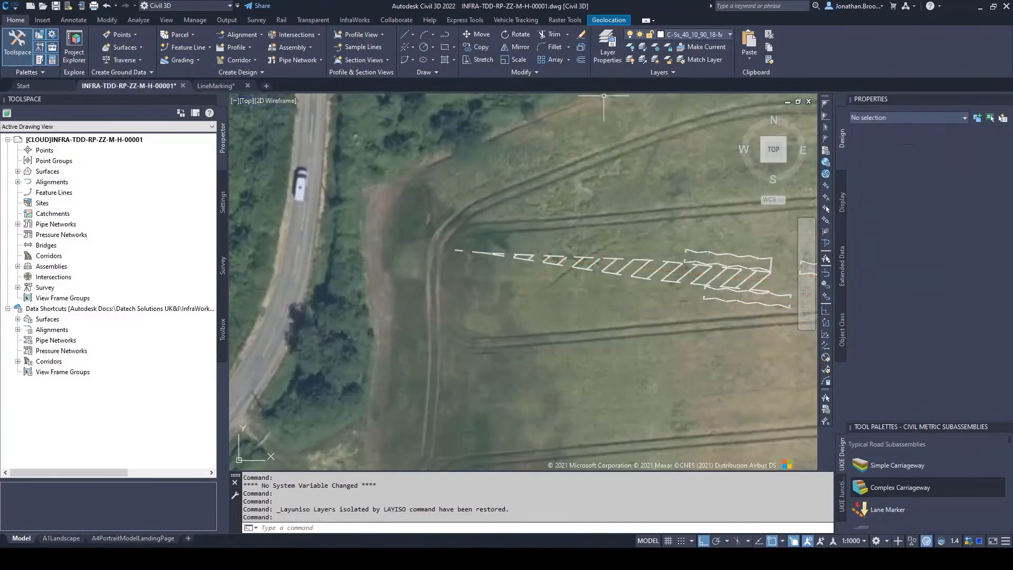
scroll(515, 232, down, 2)
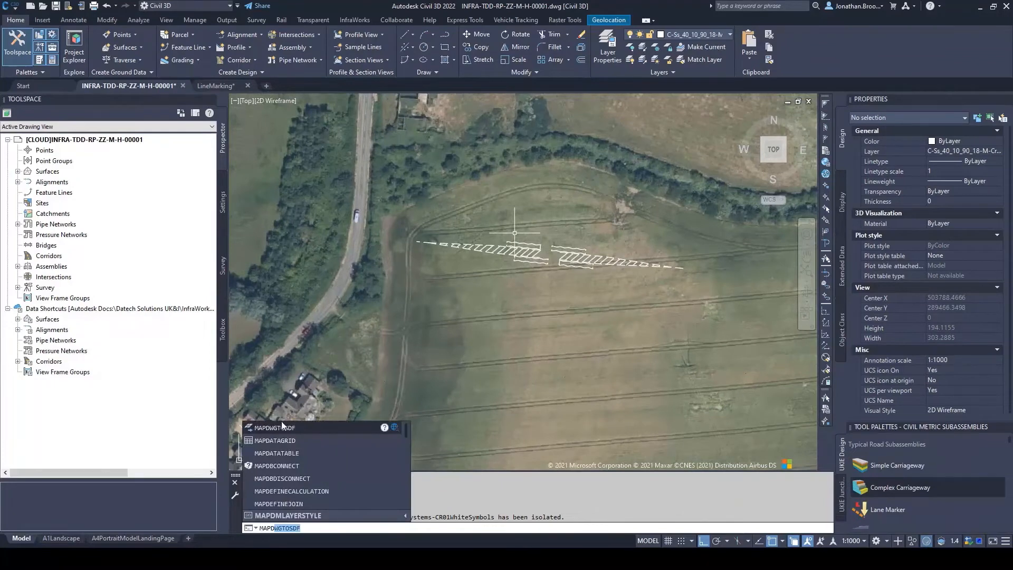
Start MAPDWGTOSDF again and name the SDF export INFRA-TDD-RP-CR01-M-H-00006.
key(Return)
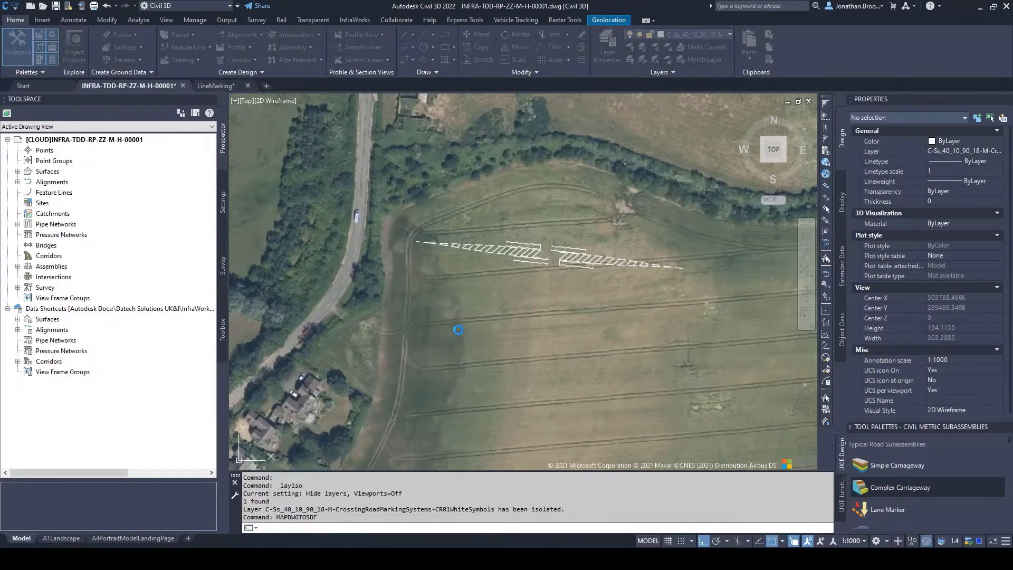
click(470, 223)
click(490, 342)
drag(497, 342, 491, 344)
click(624, 343)
Manually select all the isolated crossing road markings, review the export settings and export them to the SDF file.
click(481, 171)
click(515, 172)
click(401, 203)
click(747, 341)
key(Return)
click(376, 126)
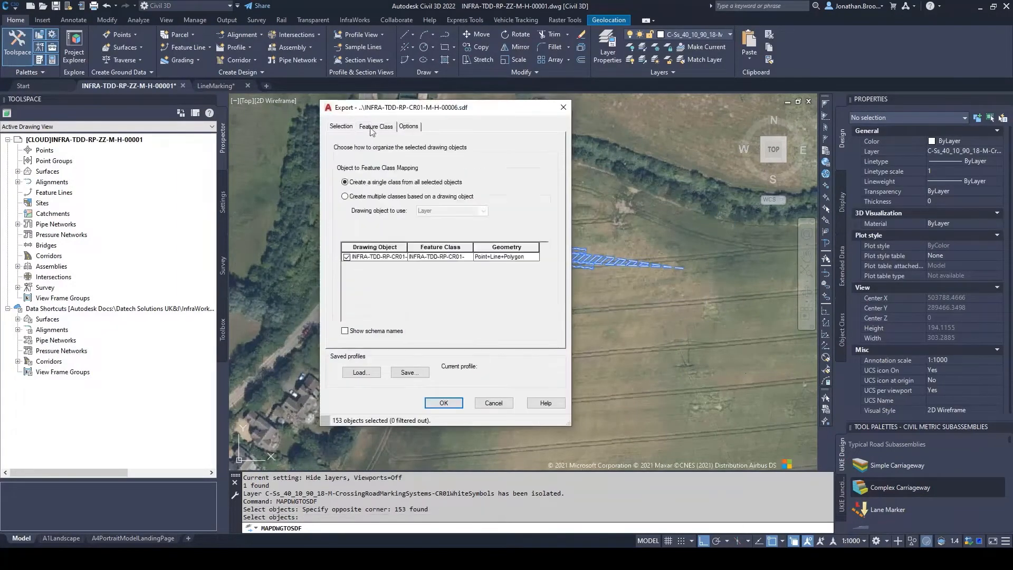
click(408, 126)
click(350, 128)
click(444, 403)
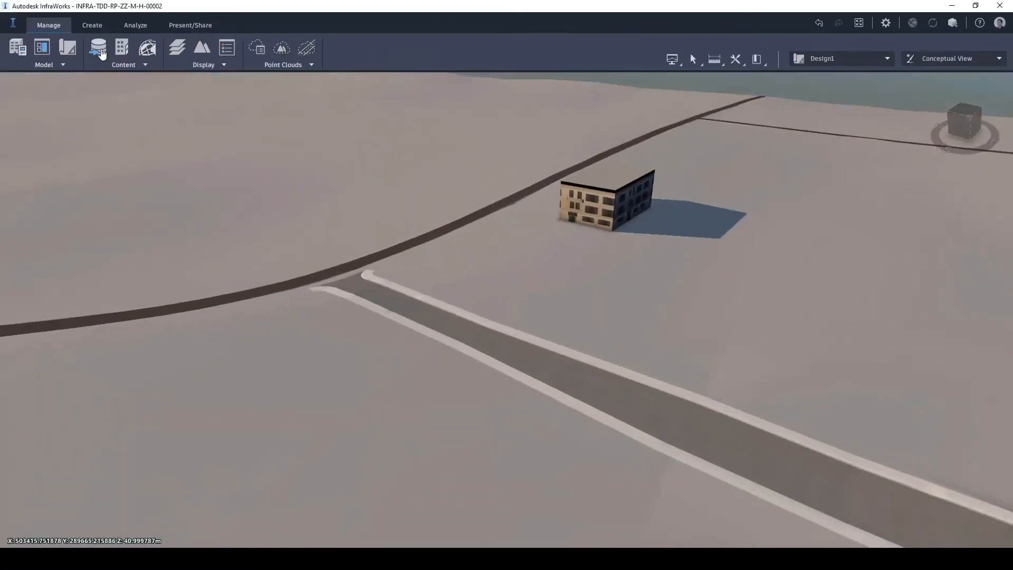
Switch to InfraWorks and add INFRA-TDD-RP-JU01-M-H-00006.sdf as an SDF data source.
click(98, 48)
click(594, 118)
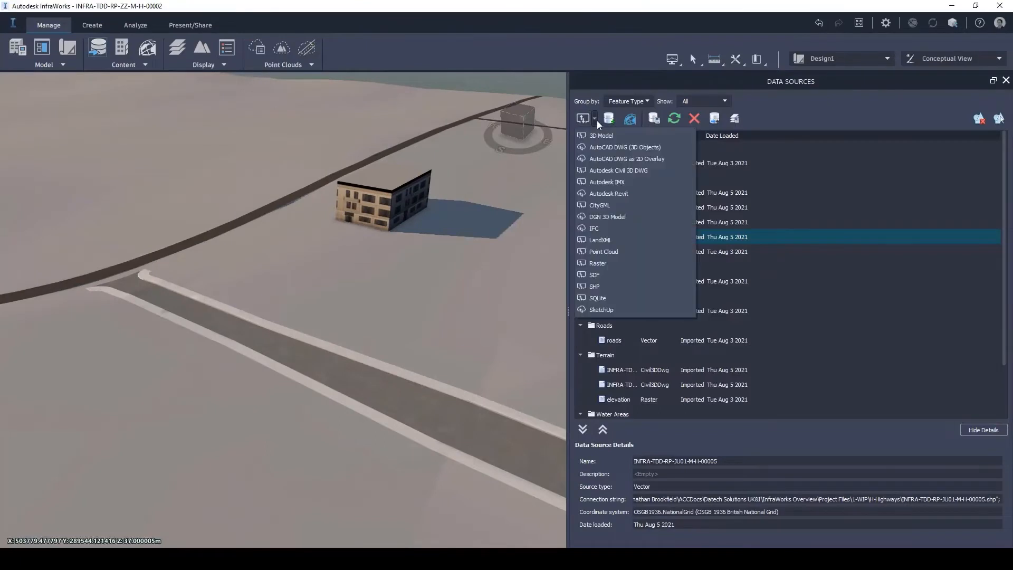
click(606, 267)
click(332, 89)
key(Down)
click(413, 230)
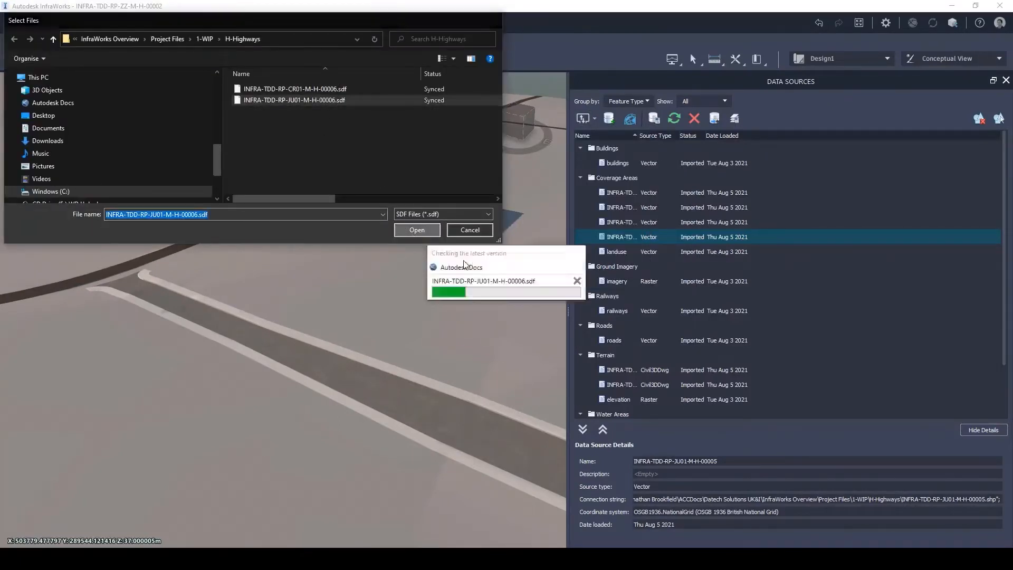
Configure the JU01 00006 source as Coverage Areas with a white color rule style and refresh it into the model.
click(616, 163)
double_click(616, 163)
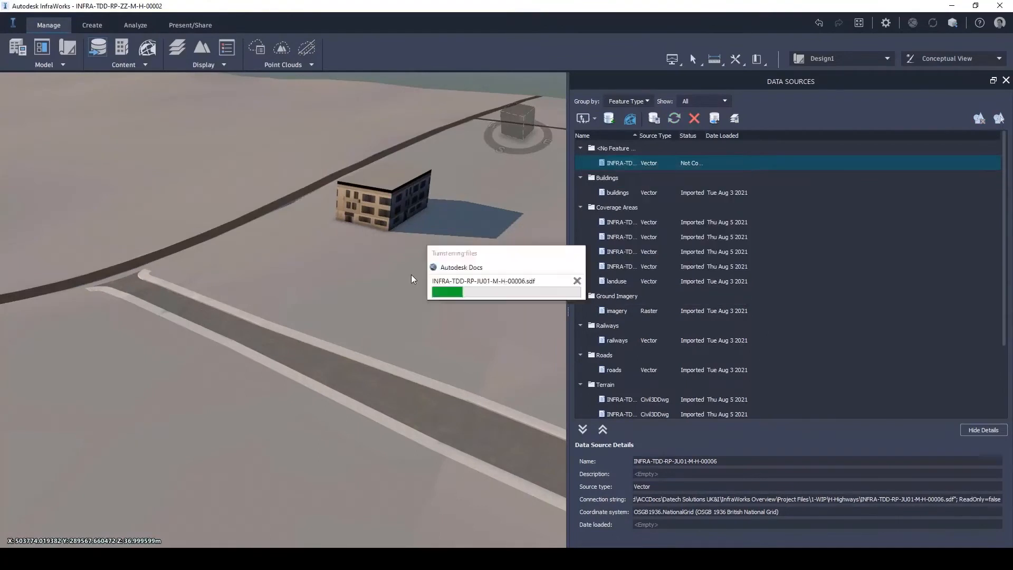
click(556, 96)
click(494, 127)
click(636, 280)
double_click(458, 219)
click(615, 391)
click(615, 390)
click(583, 483)
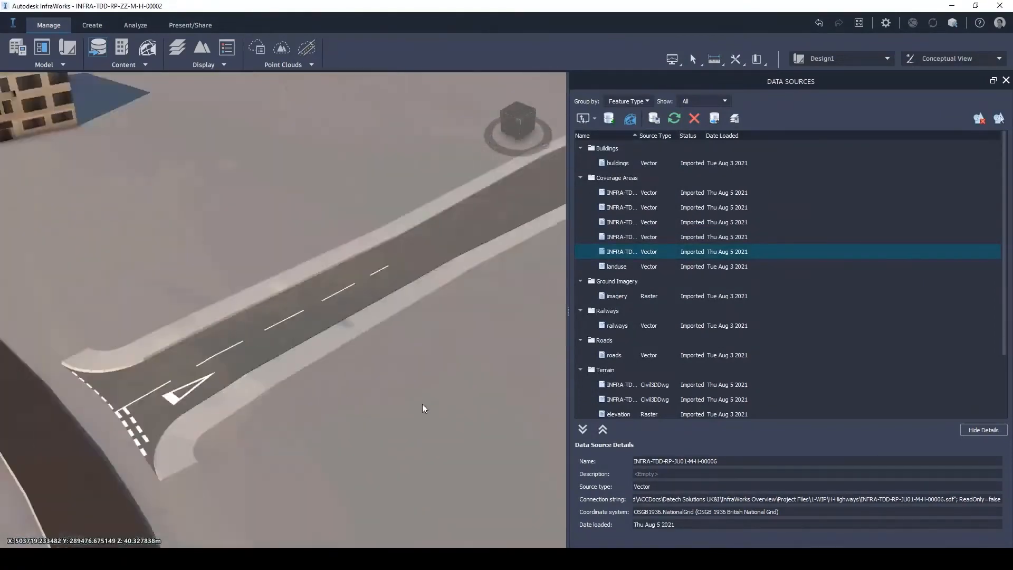
Add INFRA-TDD-RP-CR01-M-H-00006.sdf as another SDF data source.
click(582, 118)
click(622, 166)
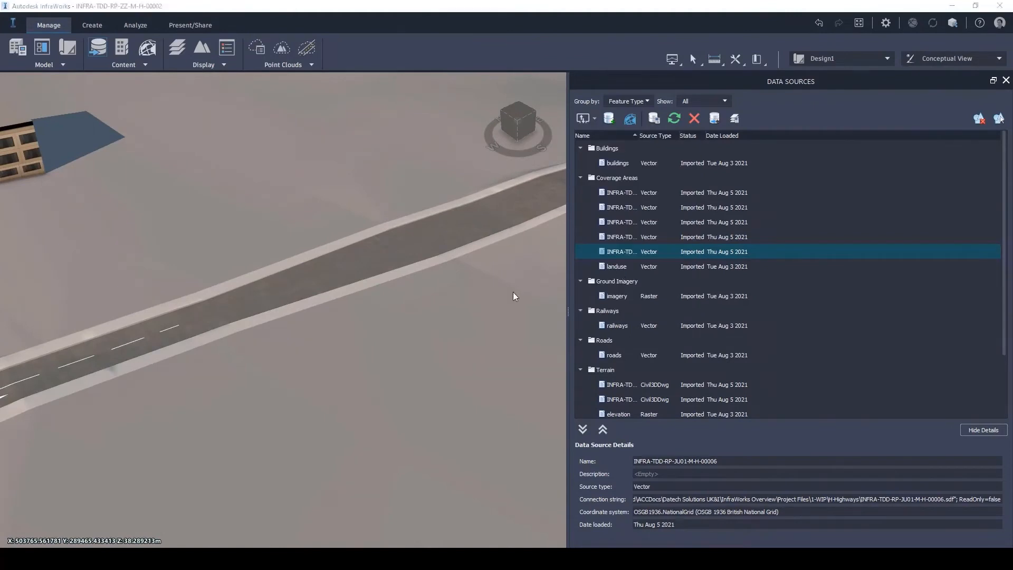
double_click(323, 91)
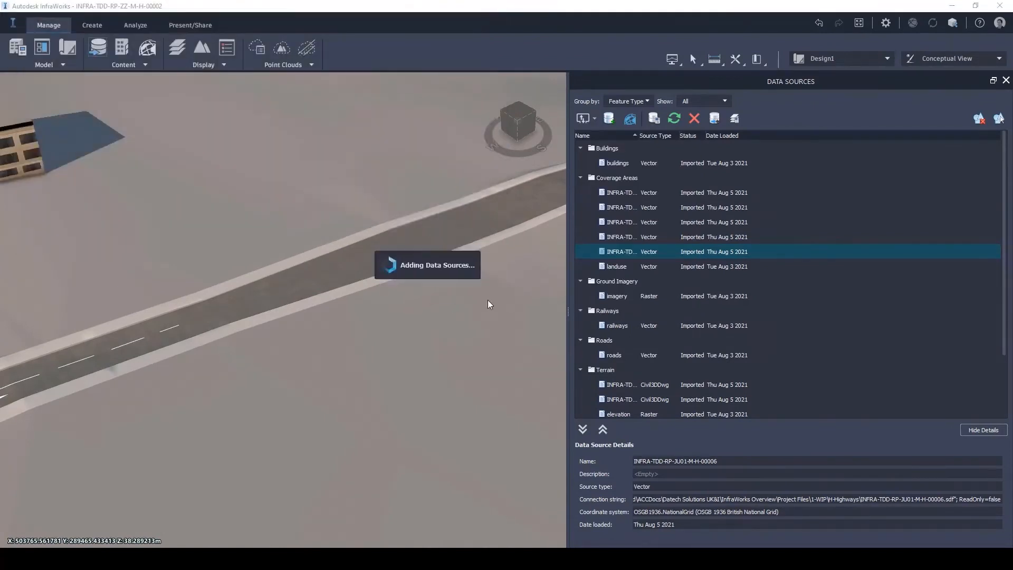
Configure the CR01 00006 source as Coverage Areas with rule style color #ffffff and refresh it into the model.
click(546, 97)
click(500, 125)
click(637, 280)
click(352, 325)
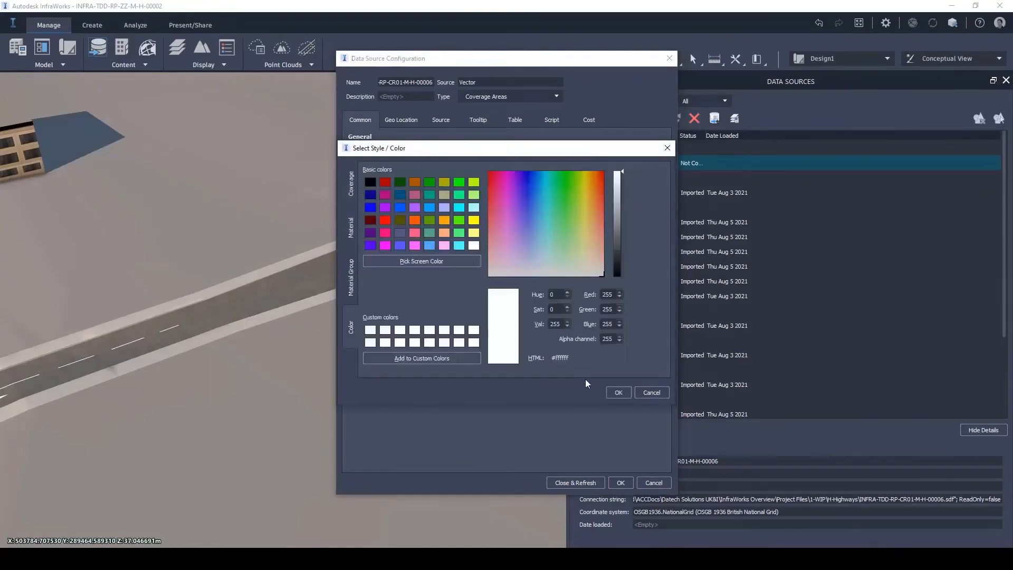
click(617, 389)
click(575, 483)
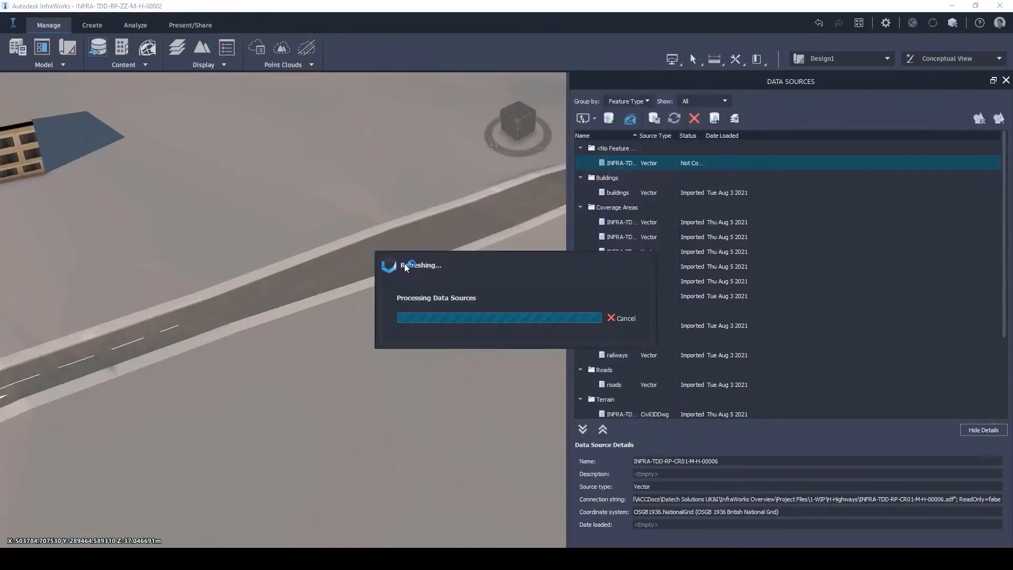
middle_drag(447, 319, 334, 218)
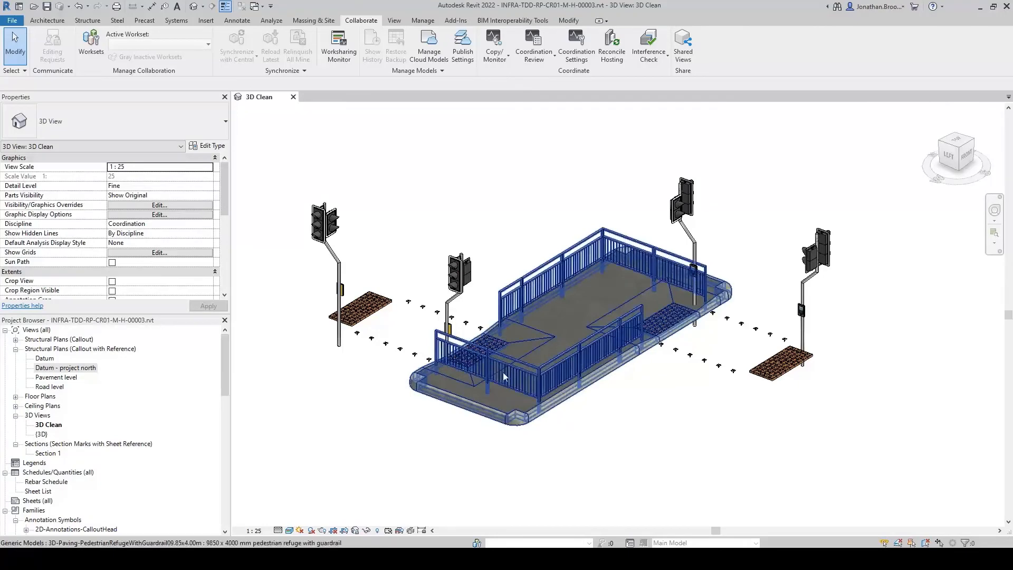
In Revit, start an FBX export of the 3D Clean view and browse to the project's 1-WIP/H-Highways folder.
click(9, 21)
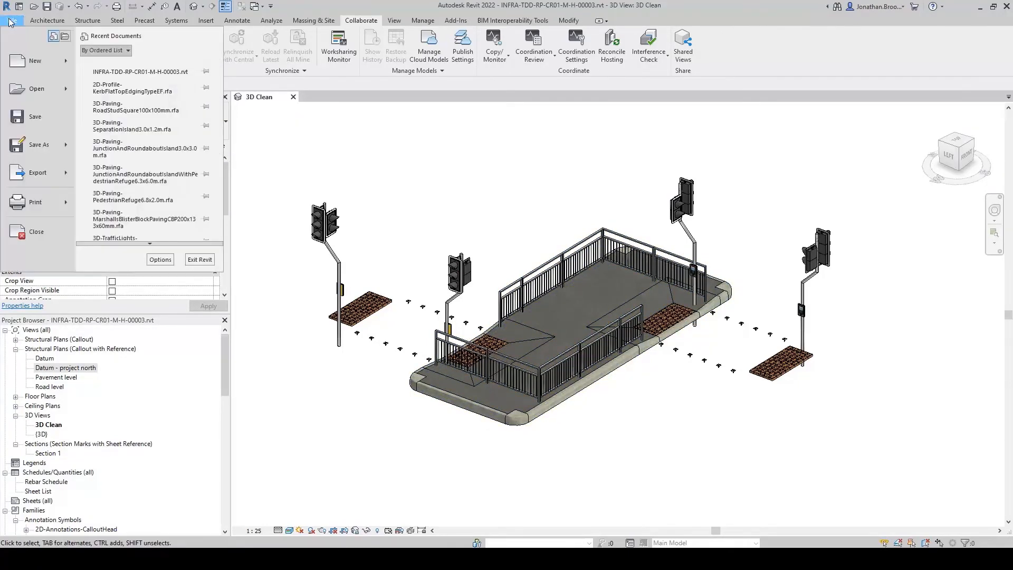
mouse_move(37, 172)
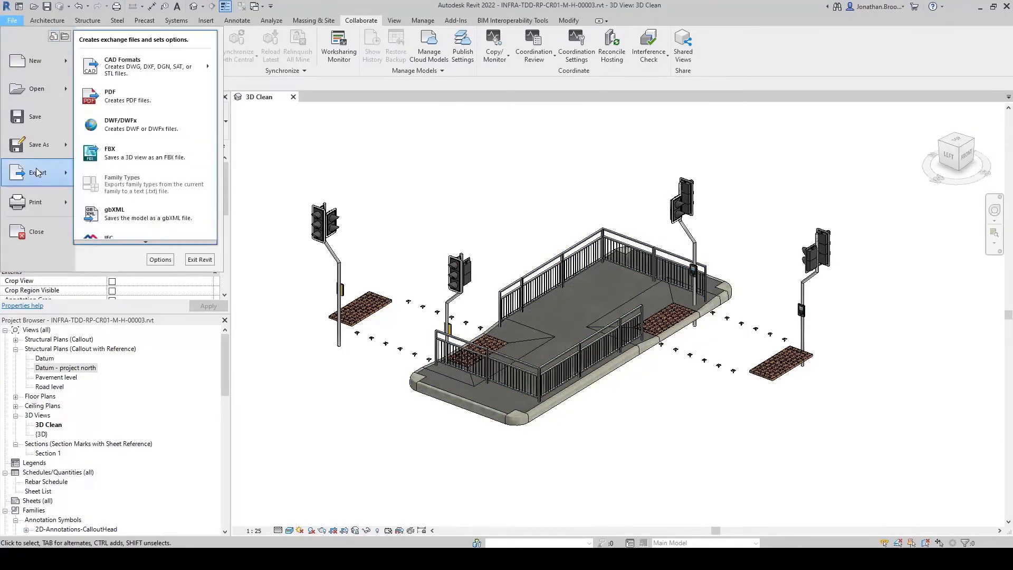
click(200, 157)
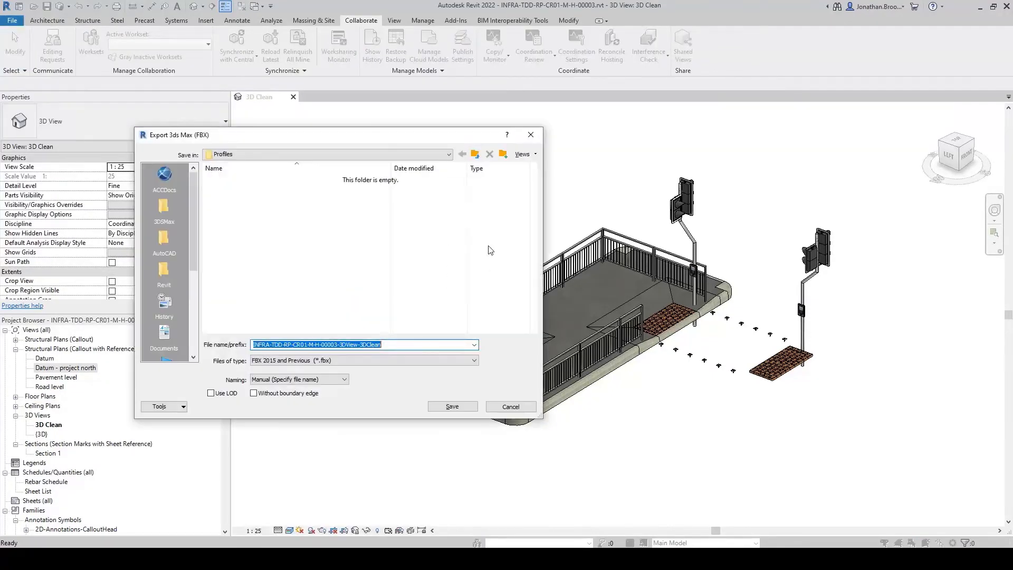
drag(382, 138, 469, 144)
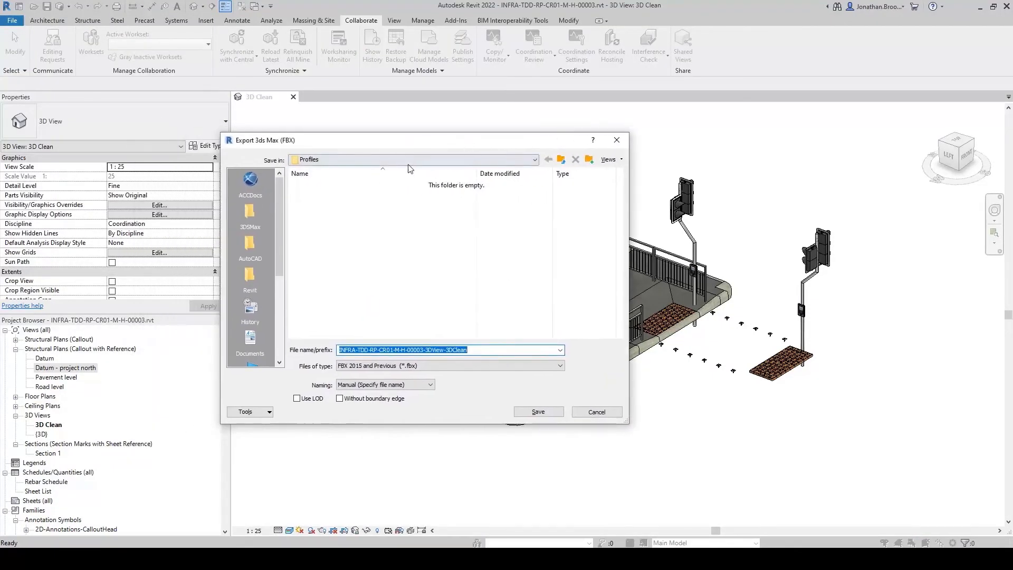
click(250, 181)
double_click(338, 204)
double_click(335, 206)
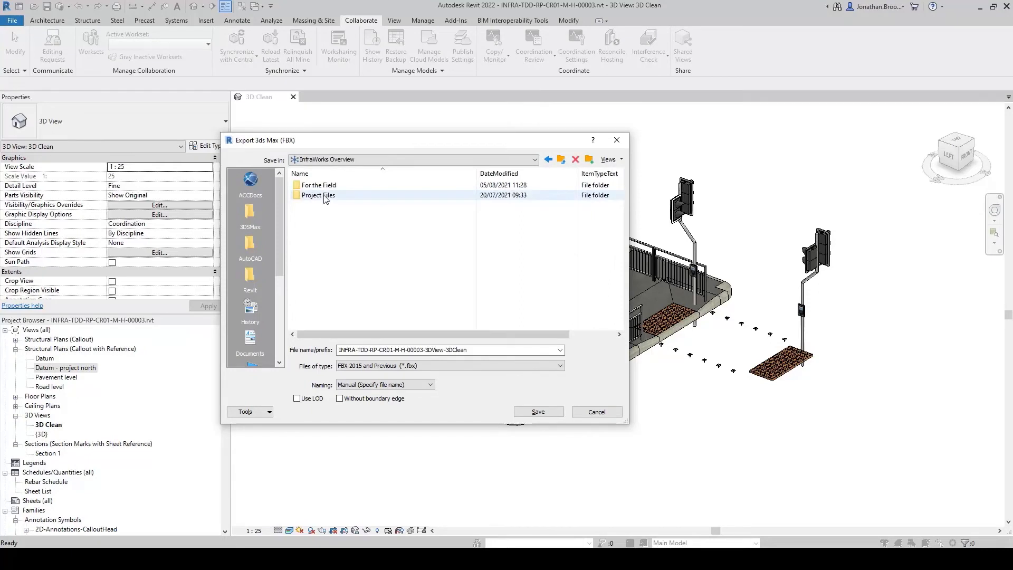
double_click(325, 197)
double_click(319, 185)
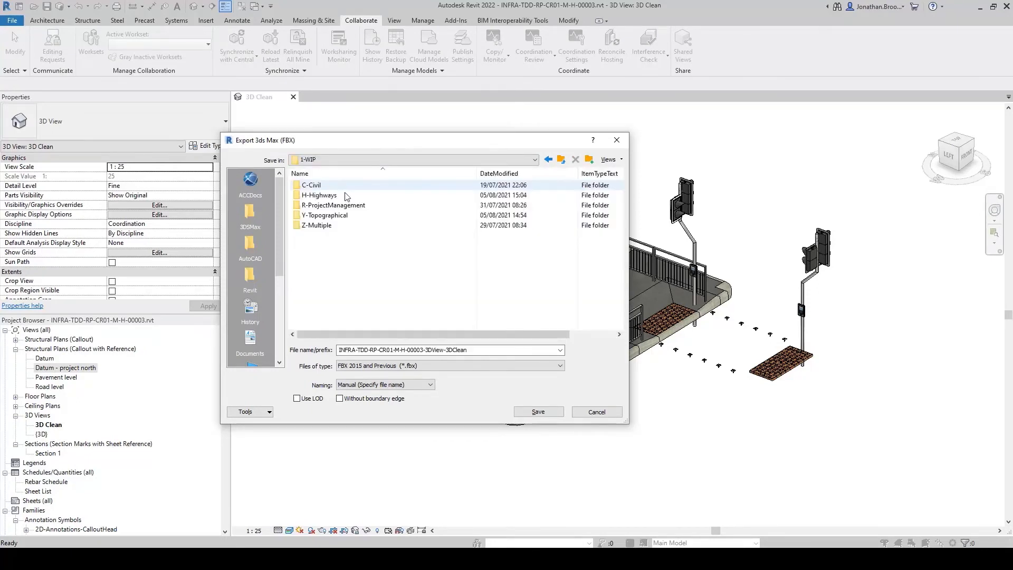
click(320, 195)
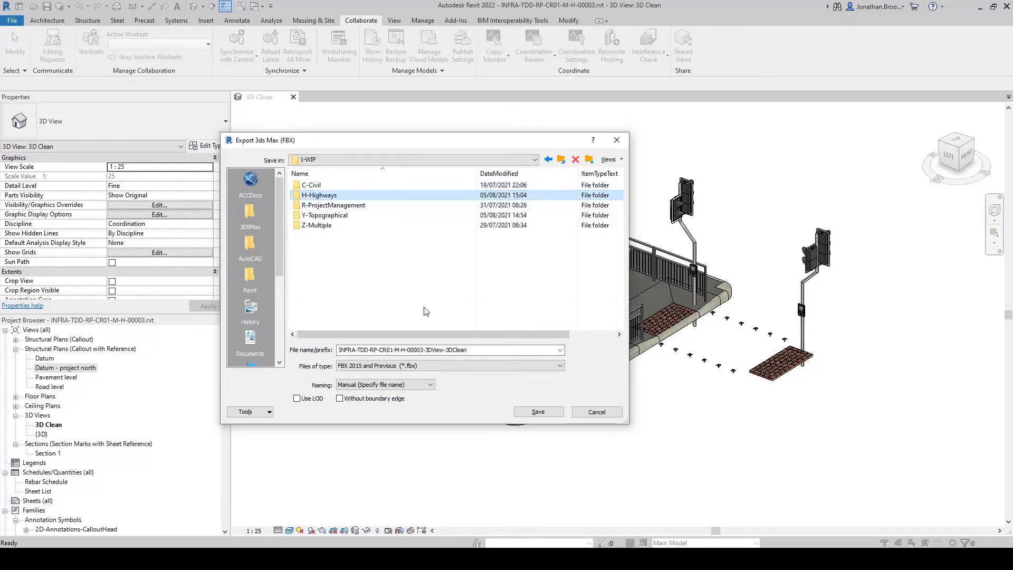
double_click(319, 195)
Shorten the export name to INFRA-TDD-RP-CR01-M-H-00003, set the file type to FBX Files (*.fbx) and save it.
triple_click(476, 350)
key(BackSpace)
key(ctrl+z)
drag(476, 350, 432, 352)
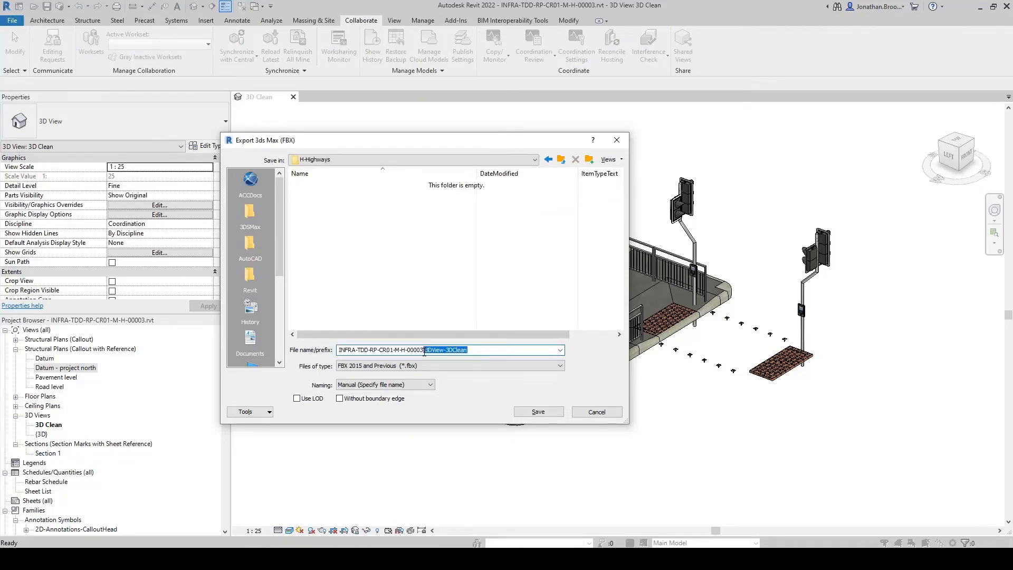
key(BackSpace)
click(429, 365)
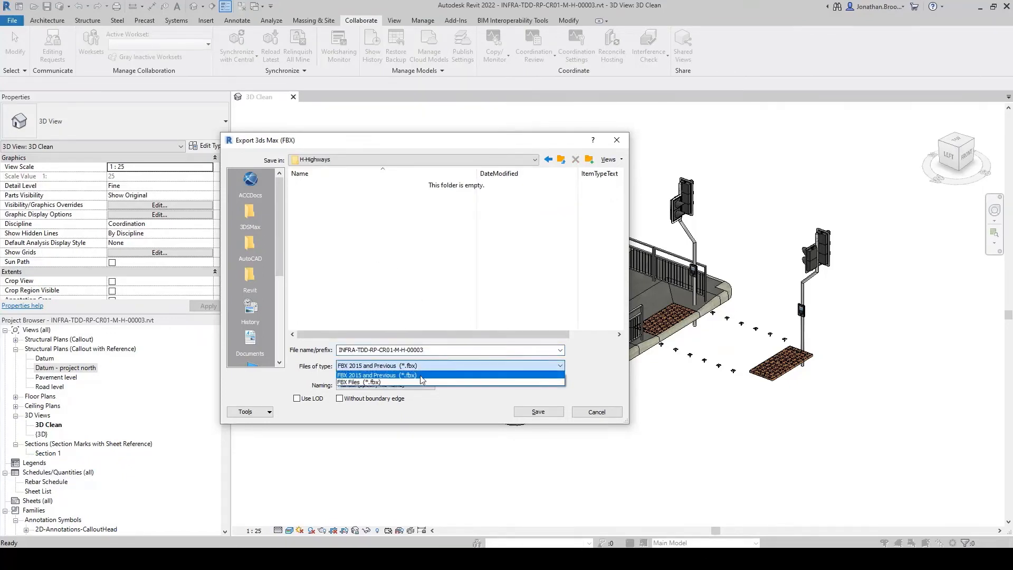
click(421, 382)
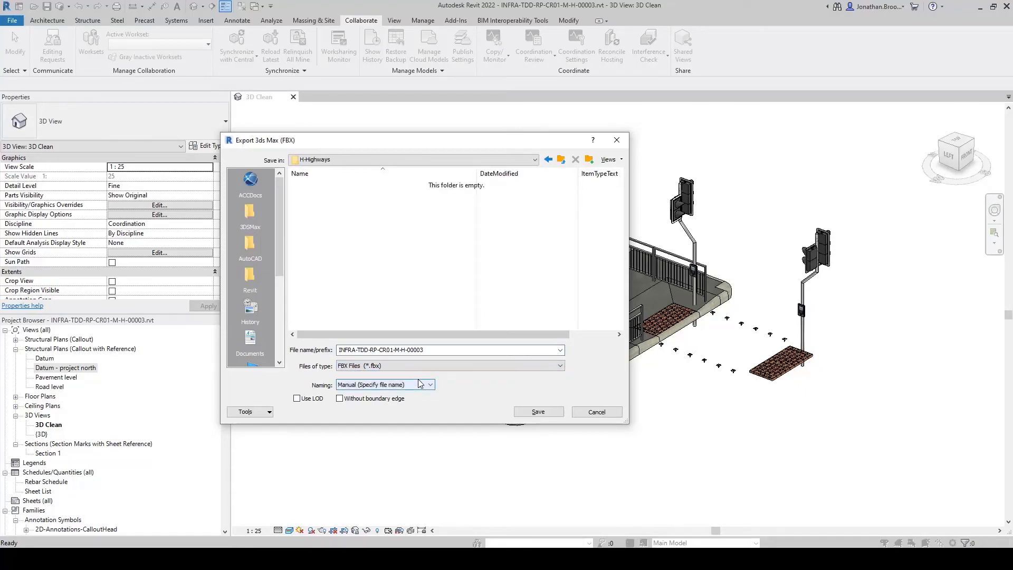
click(538, 412)
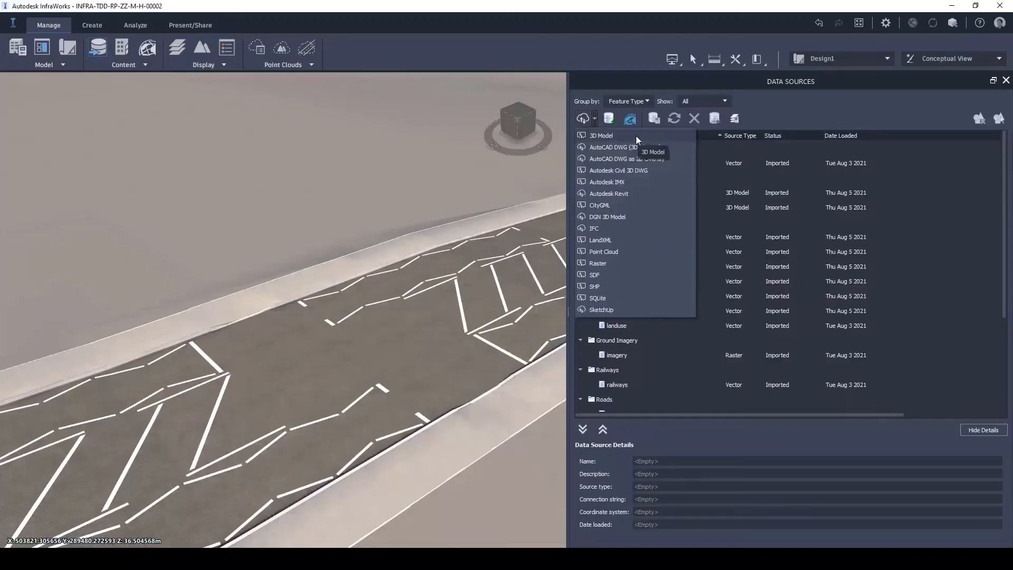
In InfraWorks, add INFRA-TDD-RP-CR01-M-H-00003.fbx as a 3D Model data source.
click(635, 135)
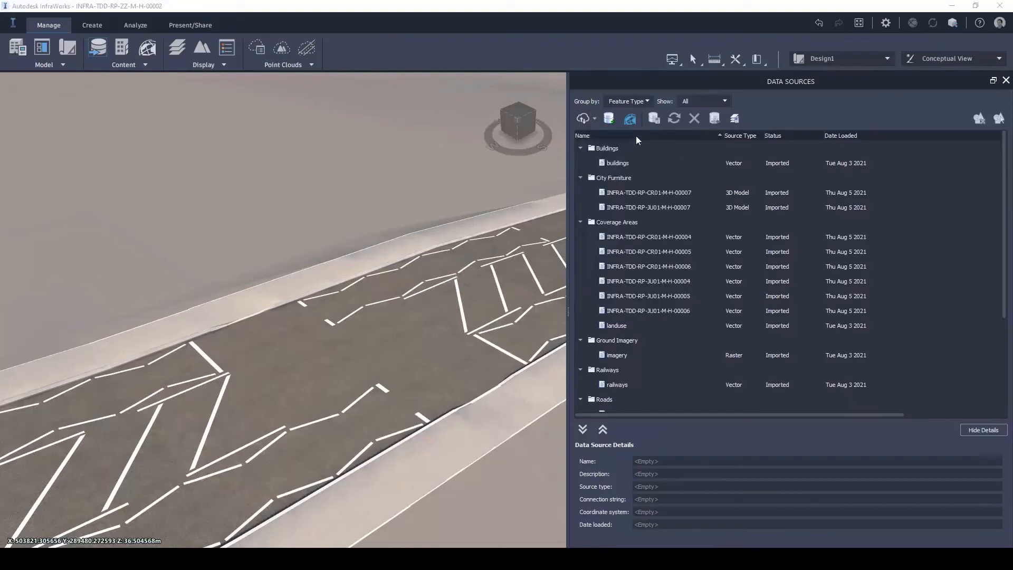
click(287, 86)
click(429, 228)
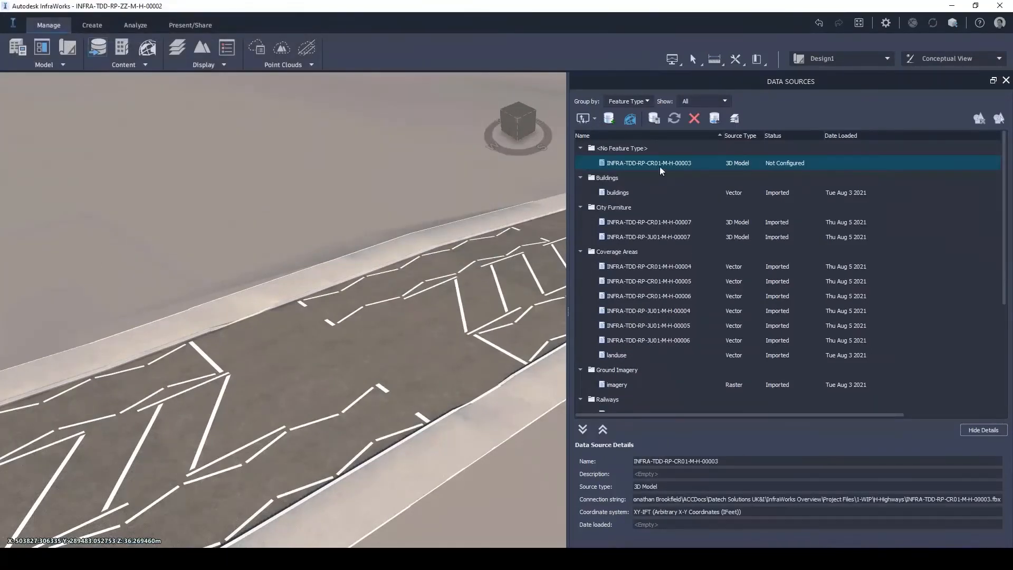
Set the CR01 00003 model's position to X 503750, Y 289475 and its Z rotation to -5.751671.
text(3750)
key(Tab)
text(289475)
click(462, 305)
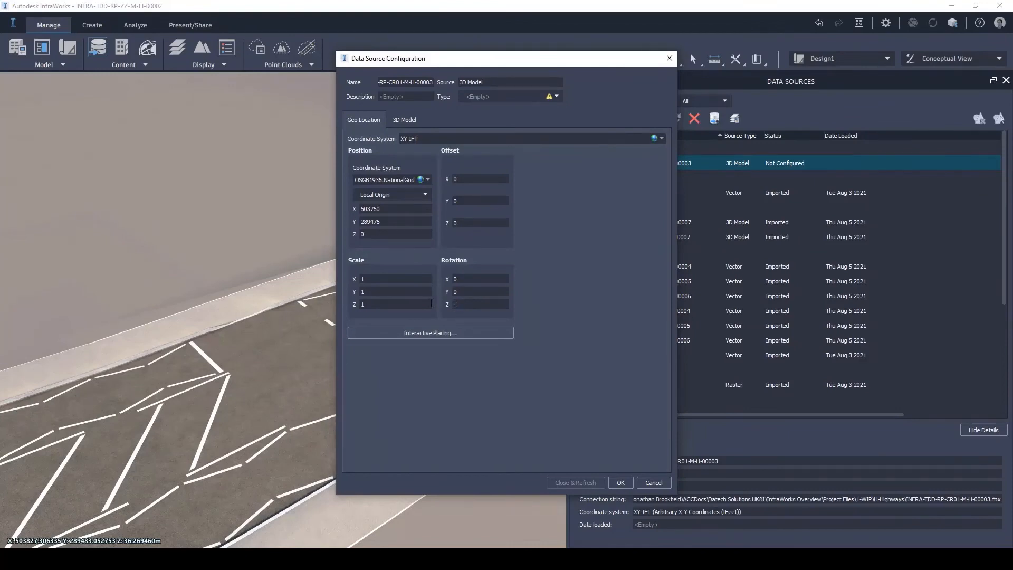
Set the CR01 00003 source's type to City Furniture, refresh it into the model and inspect the placed crossing.
click(556, 96)
click(491, 115)
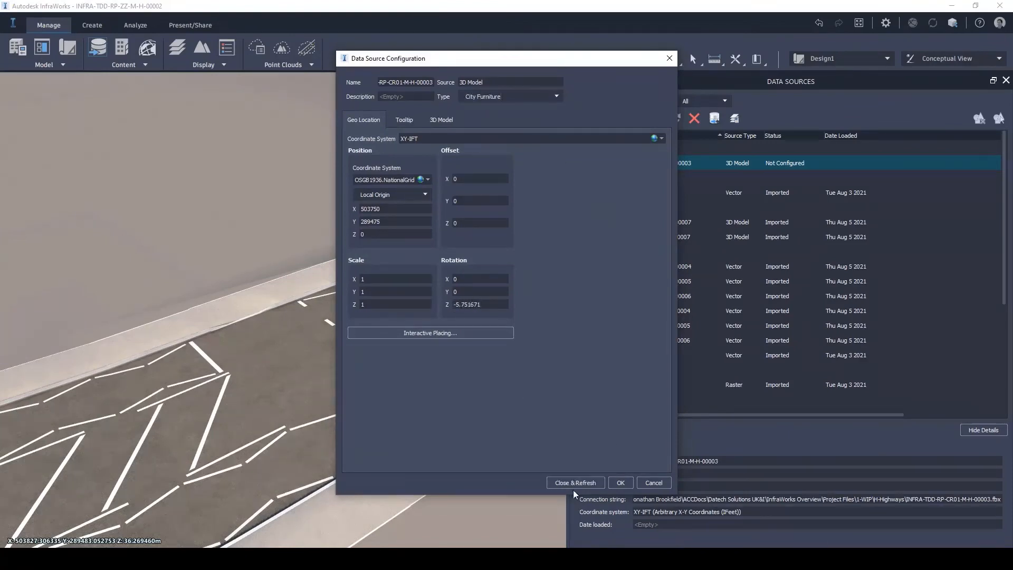
click(575, 482)
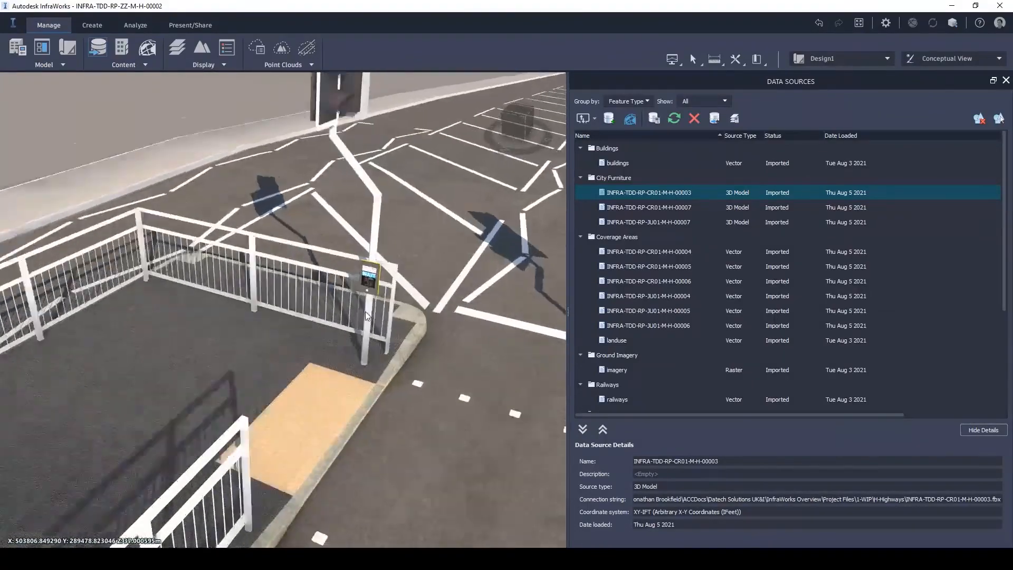
scroll(437, 325, down, 5)
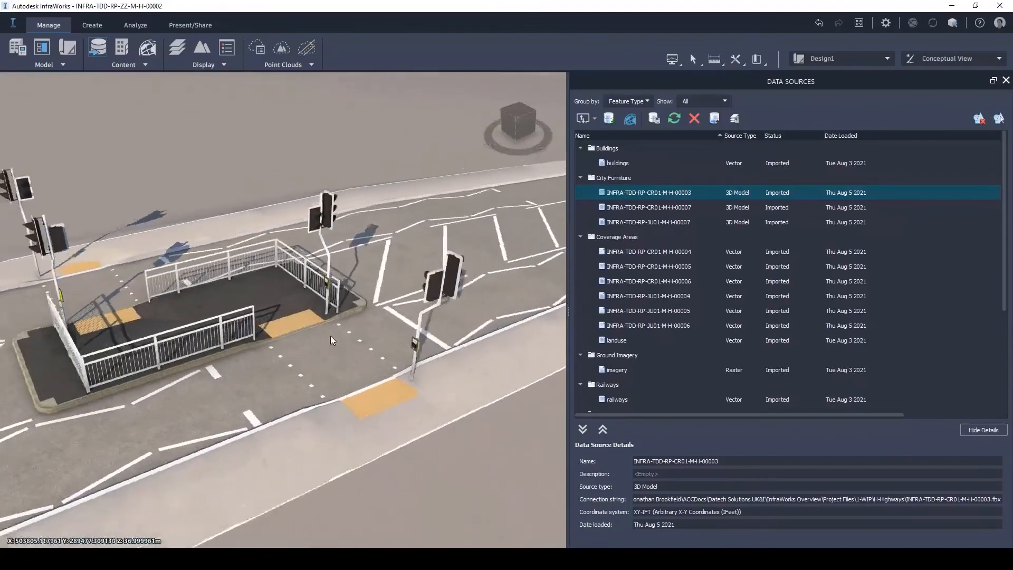
middle_drag(452, 334, 411, 328)
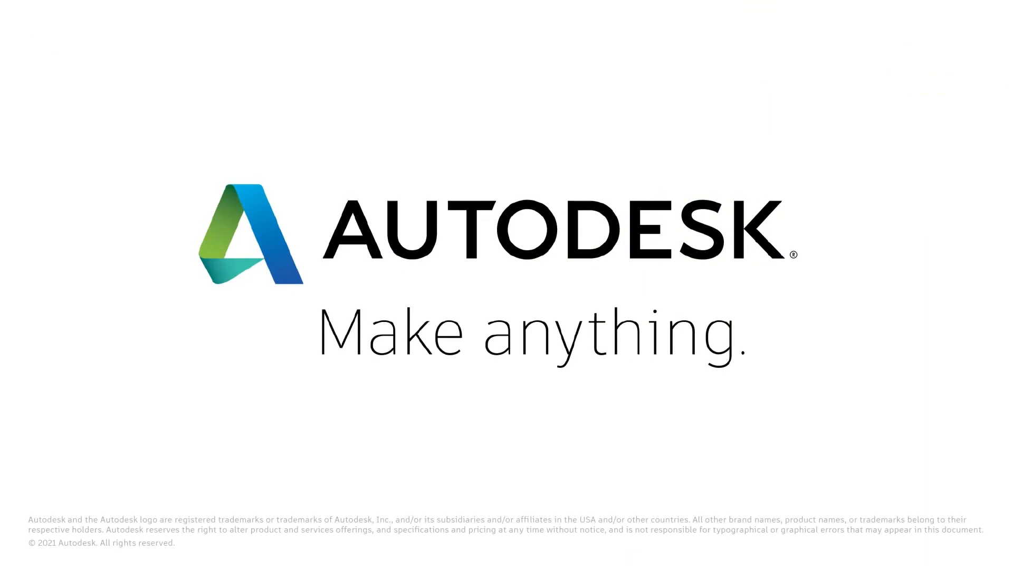